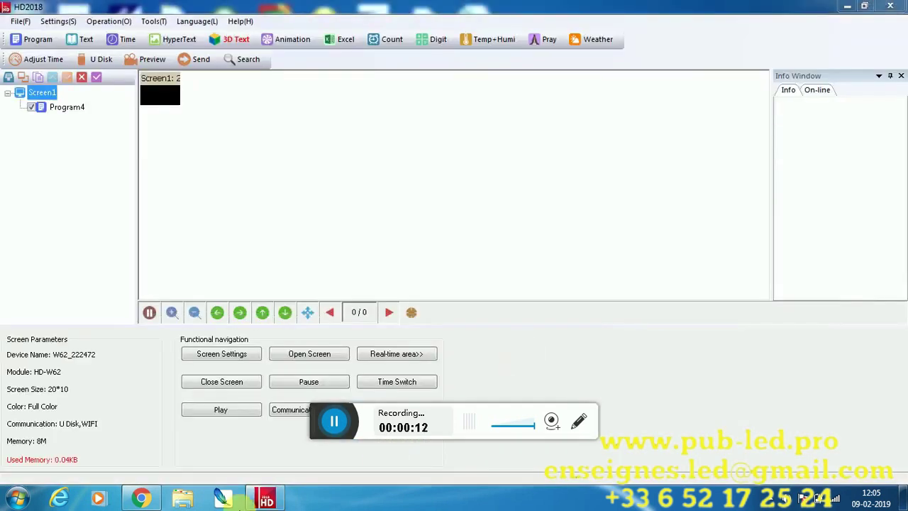
# Start a Notepad note reading '(1)Open the software (2)Click setting'
pyautogui.click(23, 495)
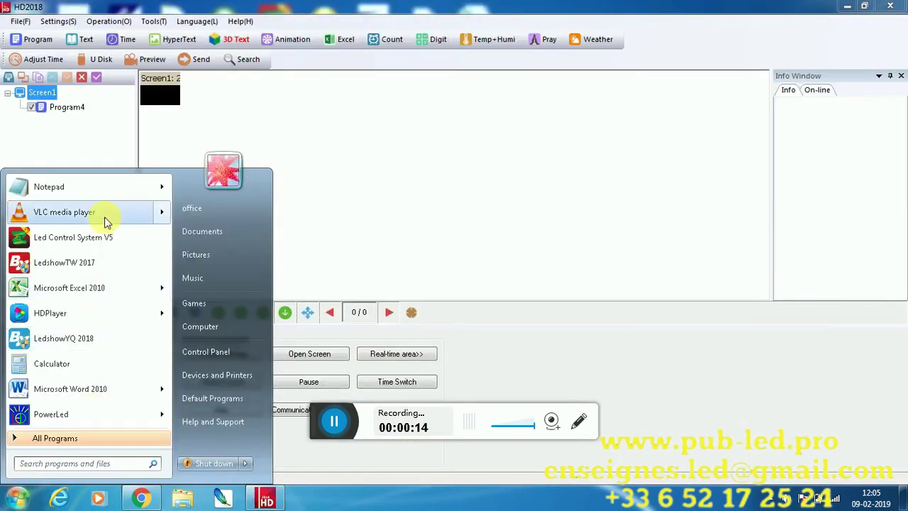
pyautogui.click(71, 188)
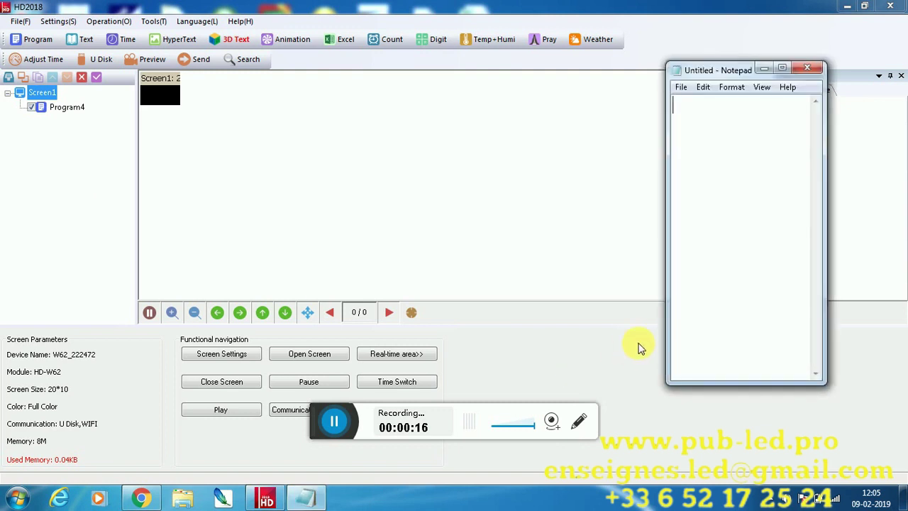
pyautogui.write('(1)Open ')
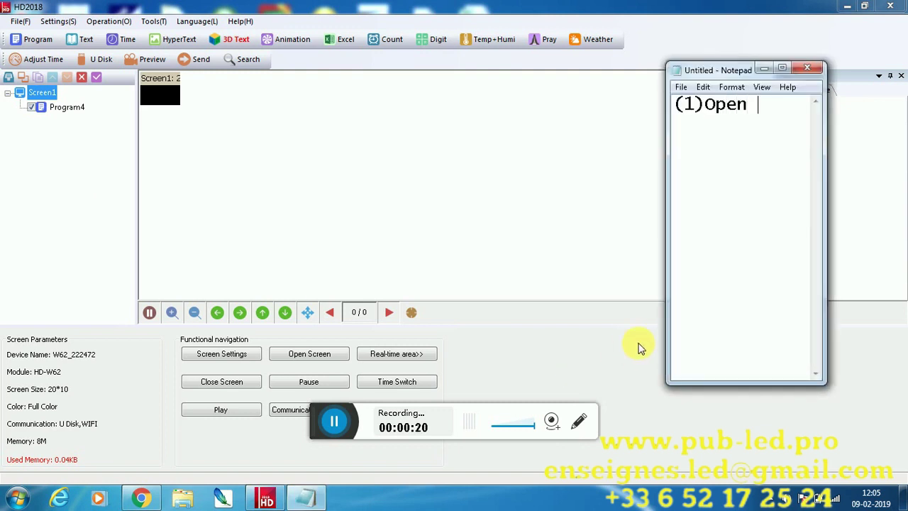
pyautogui.write('the s')
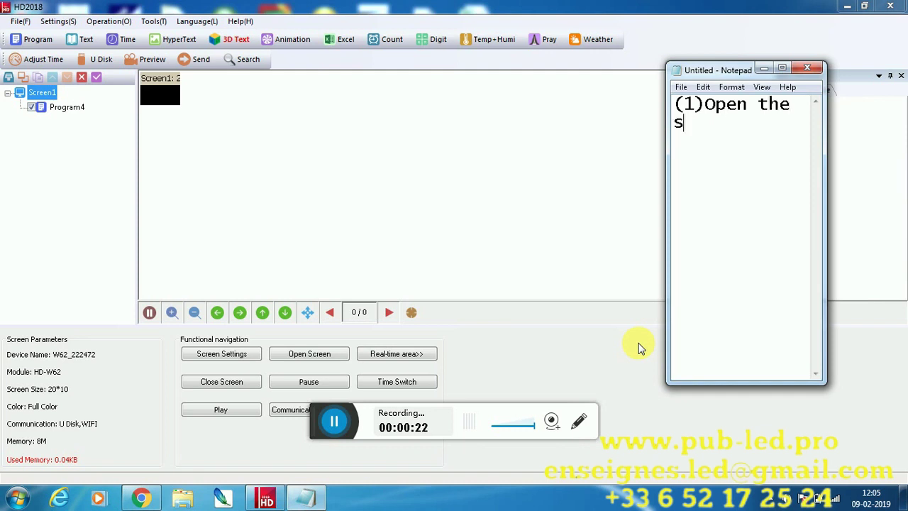
pyautogui.write('oftware ')
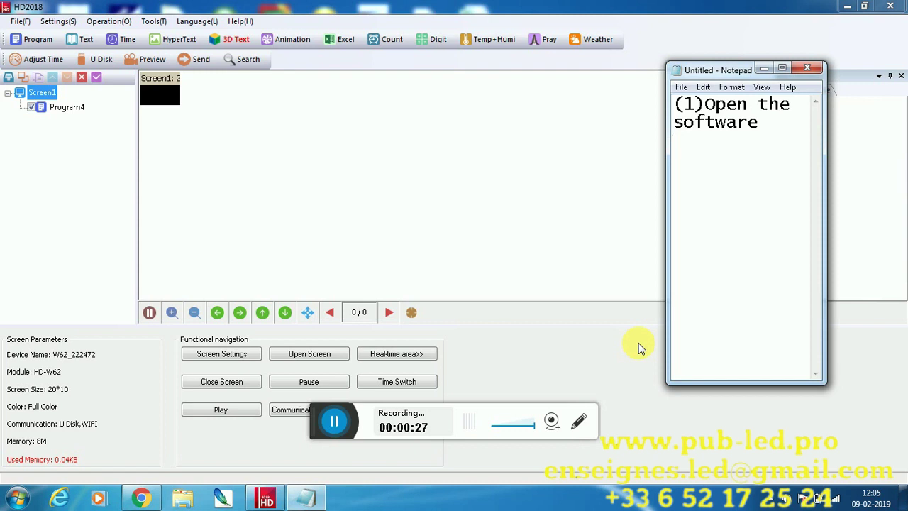
pyautogui.write('(2)Cl')
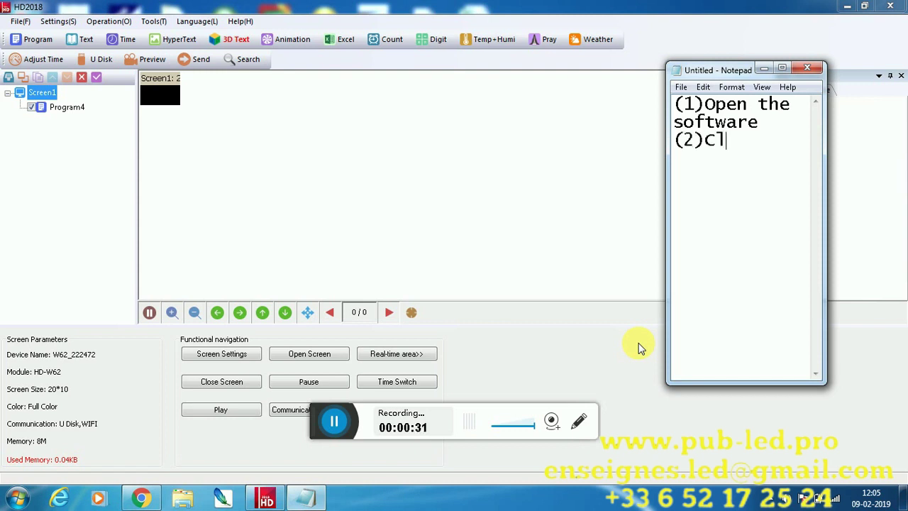
pyautogui.write('ick setting')
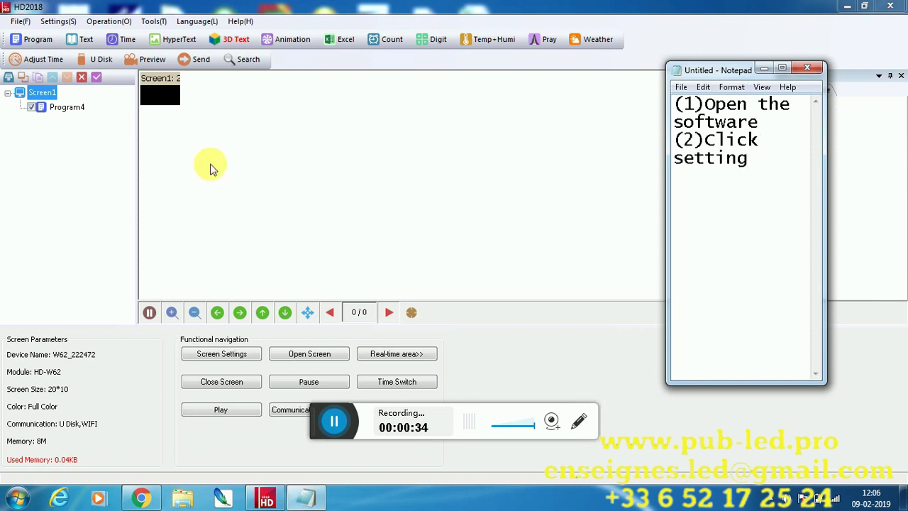
# In HD2018, choose Settings > Screen Settings to bring up the password prompt
pyautogui.click(59, 24)
pyautogui.click(59, 23)
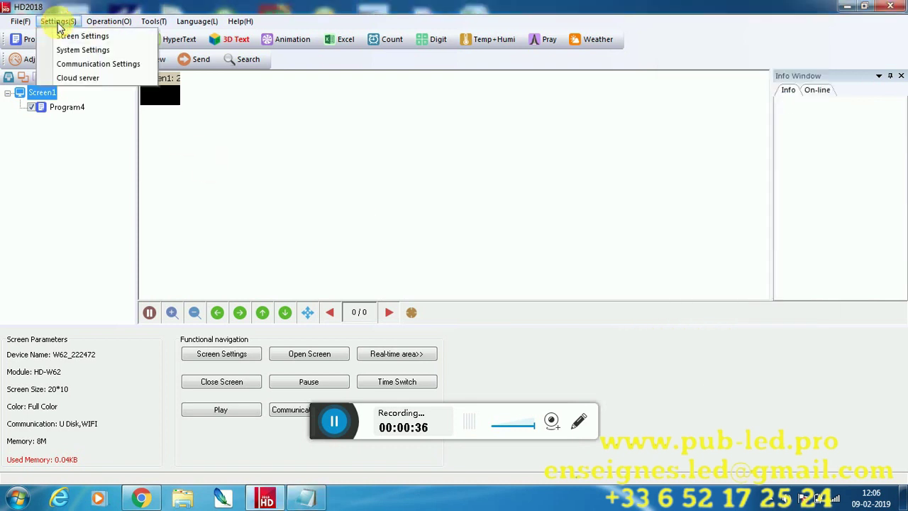
pyautogui.click(66, 36)
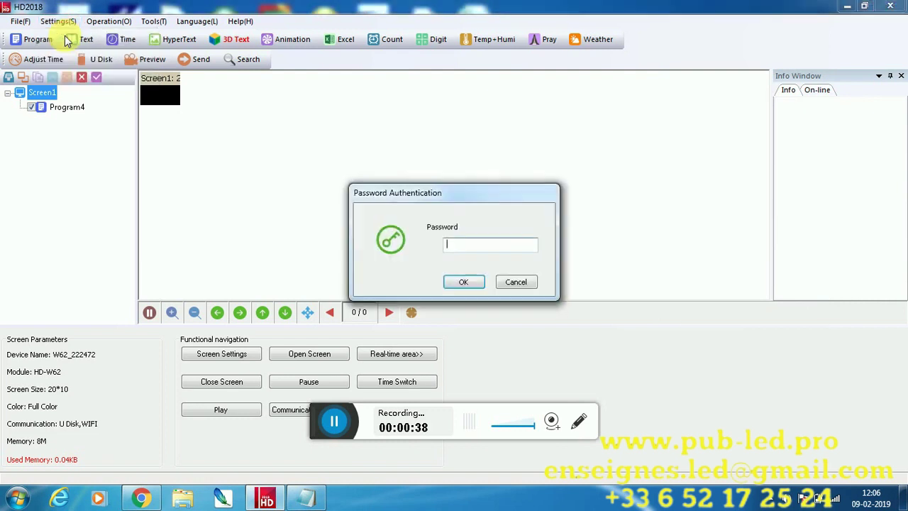
# Extend step 2 with 'and then click screen setting' and add '(3)Open window enter"168"password'
pyautogui.click(307, 499)
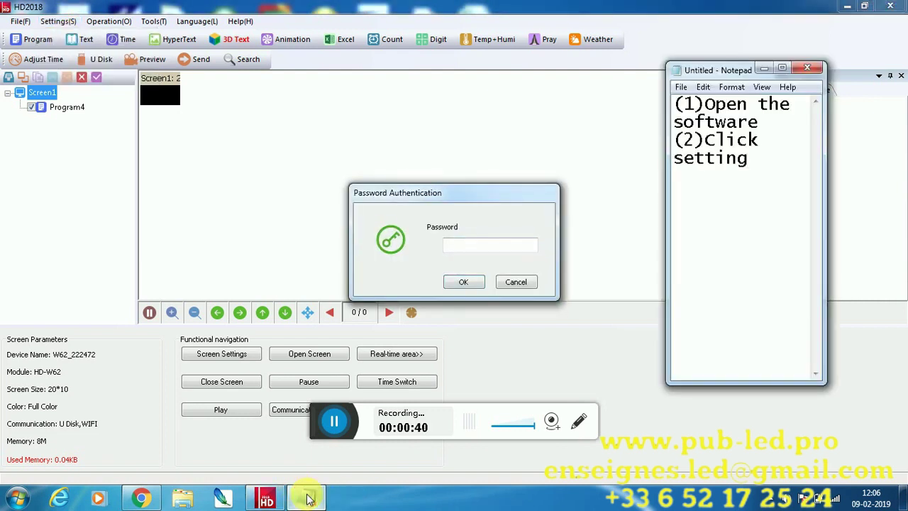
pyautogui.write('an')
pyautogui.press('BackSpace')
pyautogui.write('nd ')
pyautogui.write('then')
pyautogui.write(' click s')
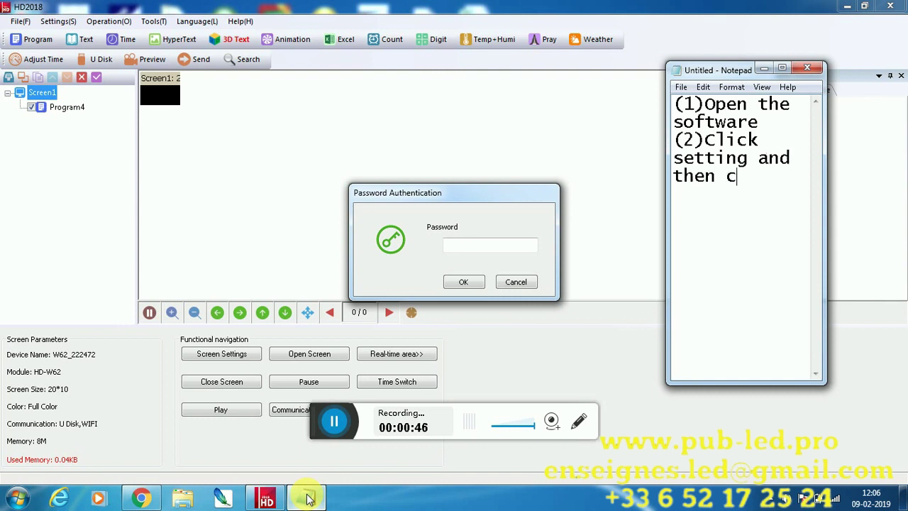
pyautogui.write('creen stt')
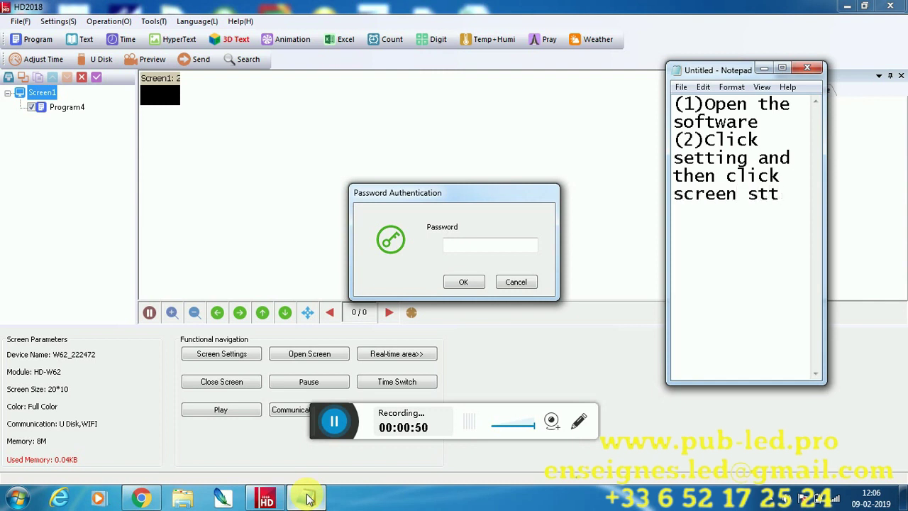
pyautogui.press('BackSpace')
pyautogui.press('BackSpace')
pyautogui.write('etting')
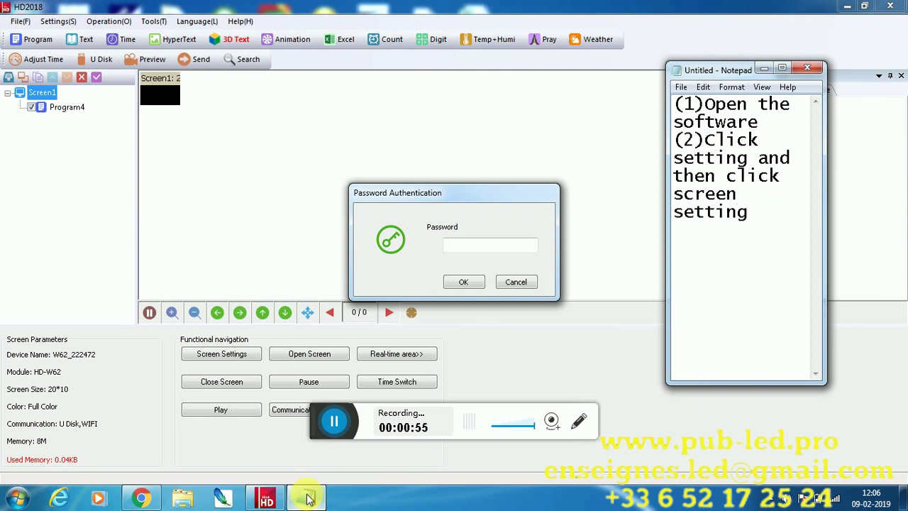
pyautogui.press('Return')
pyautogui.write('(3)Open ')
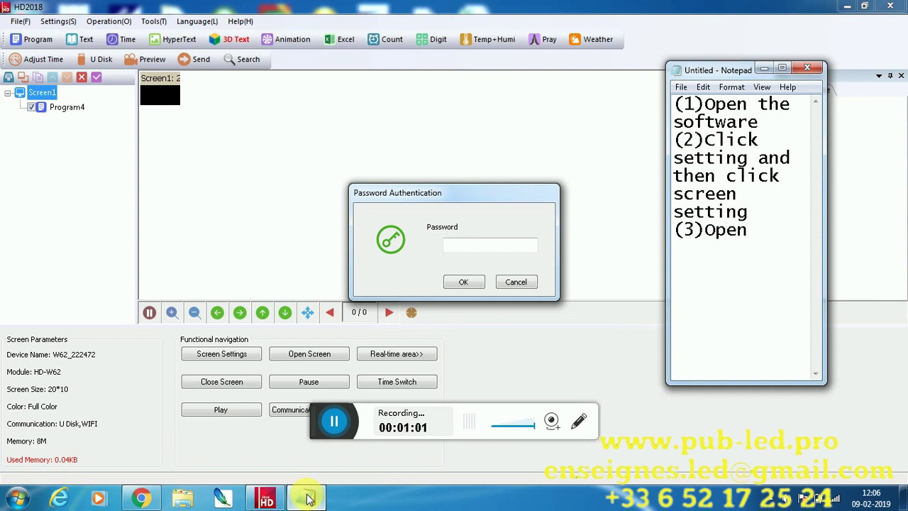
pyautogui.write('window ')
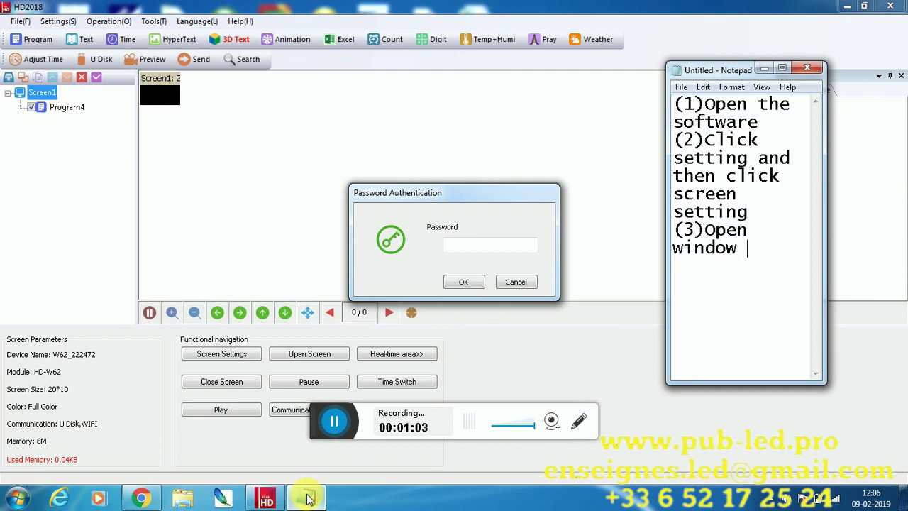
pyautogui.write('enter"1')
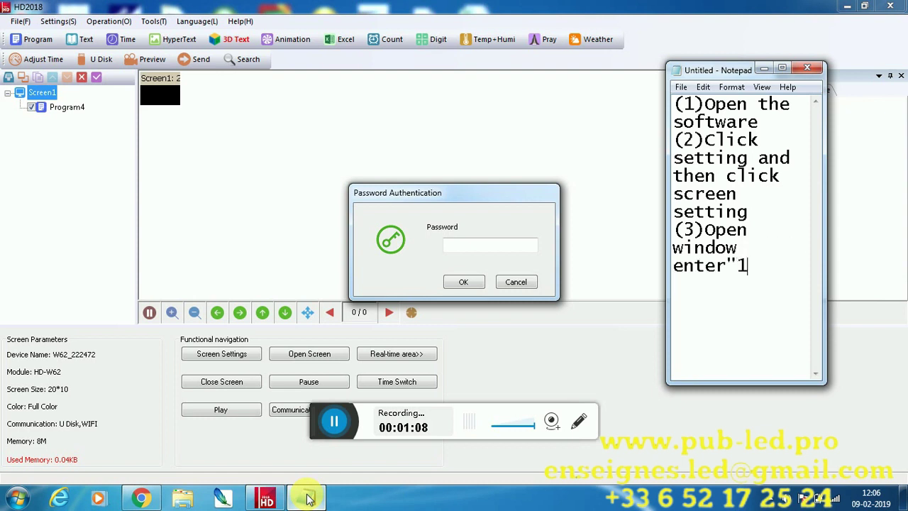
pyautogui.write('68"password')
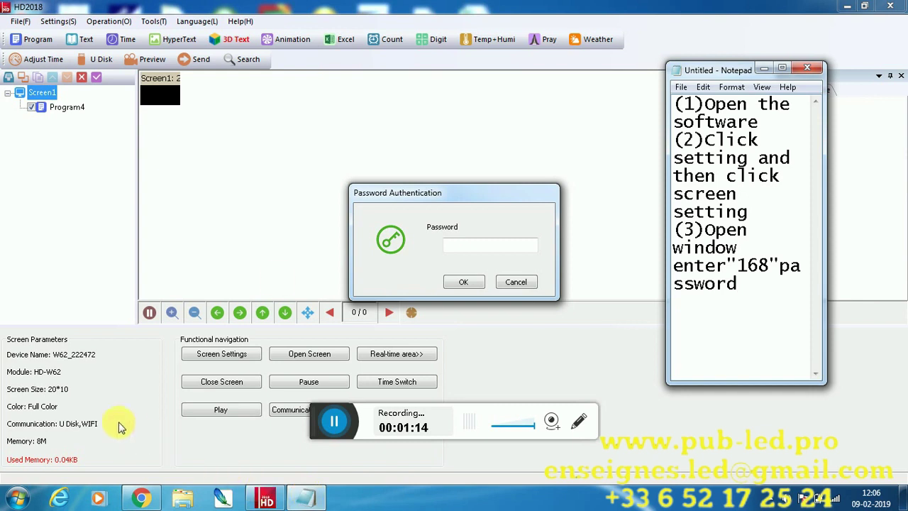
pyautogui.click(278, 281)
pyautogui.write('1')
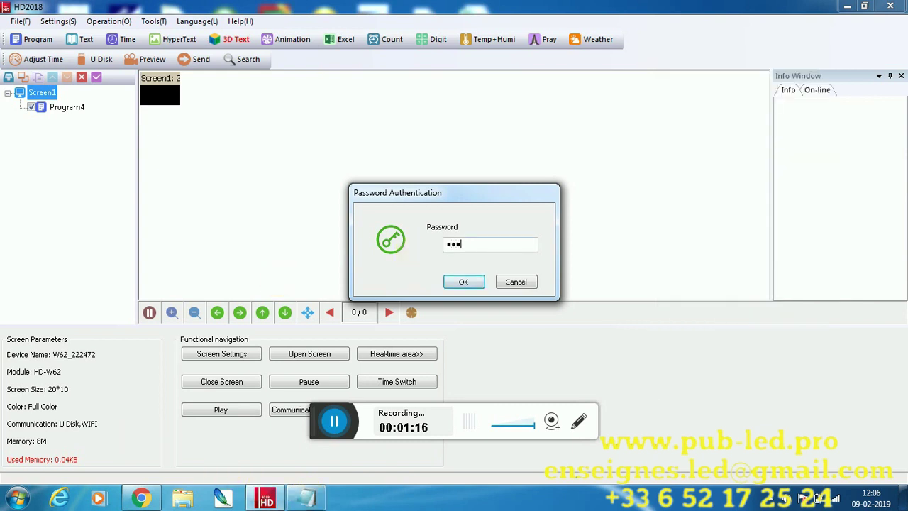
pyautogui.write('68')
pyautogui.press('Return')
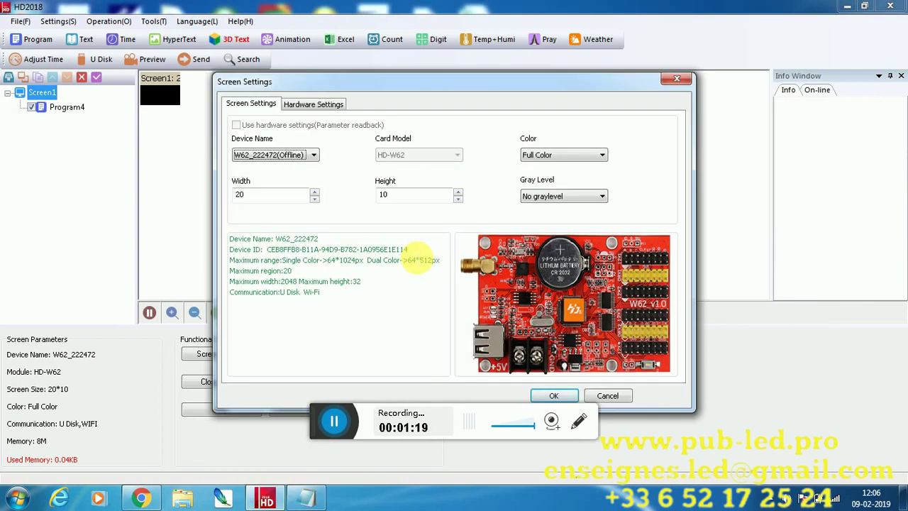
# Set the screen colour to Single Color and the device name to Default
pyautogui.click(288, 157)
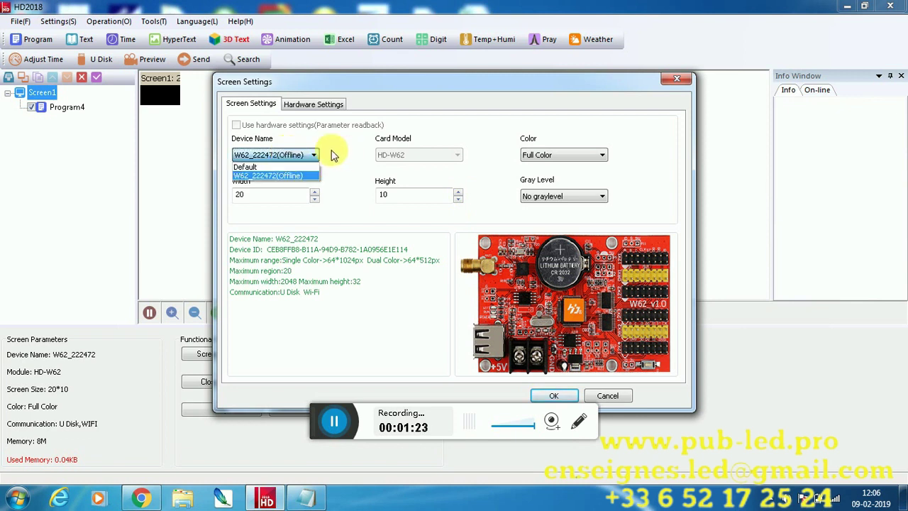
pyautogui.click(333, 156)
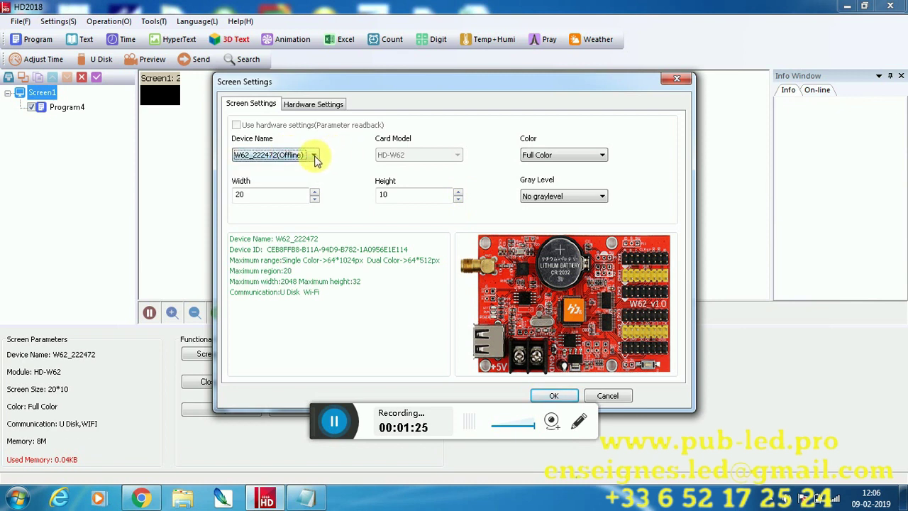
pyautogui.click(239, 125)
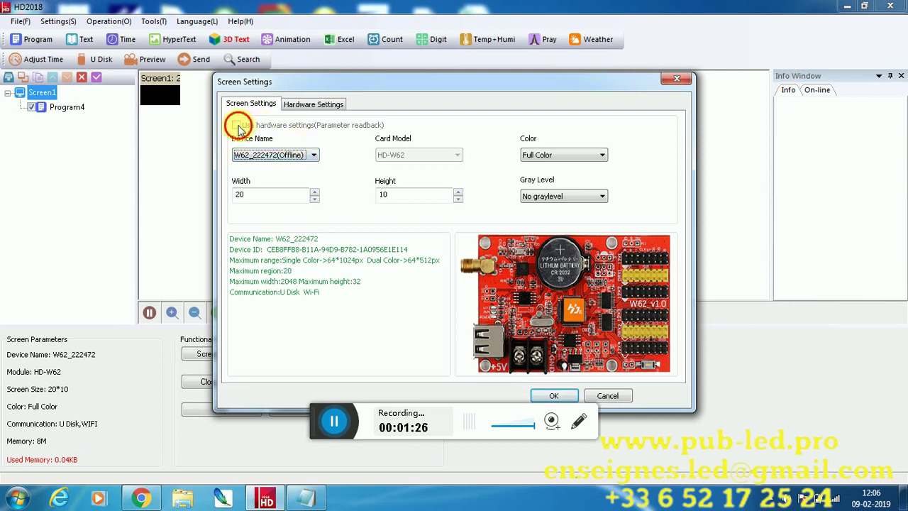
pyautogui.click(314, 158)
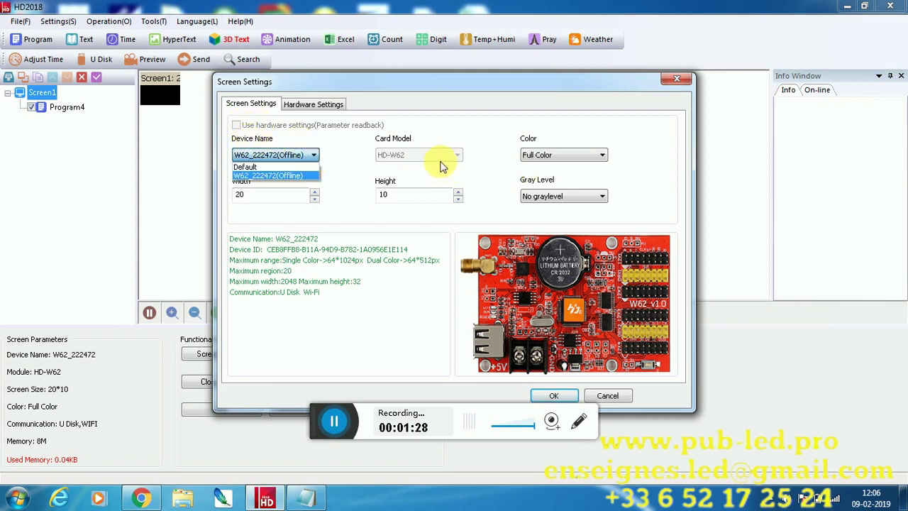
pyautogui.click(536, 157)
pyautogui.click(531, 168)
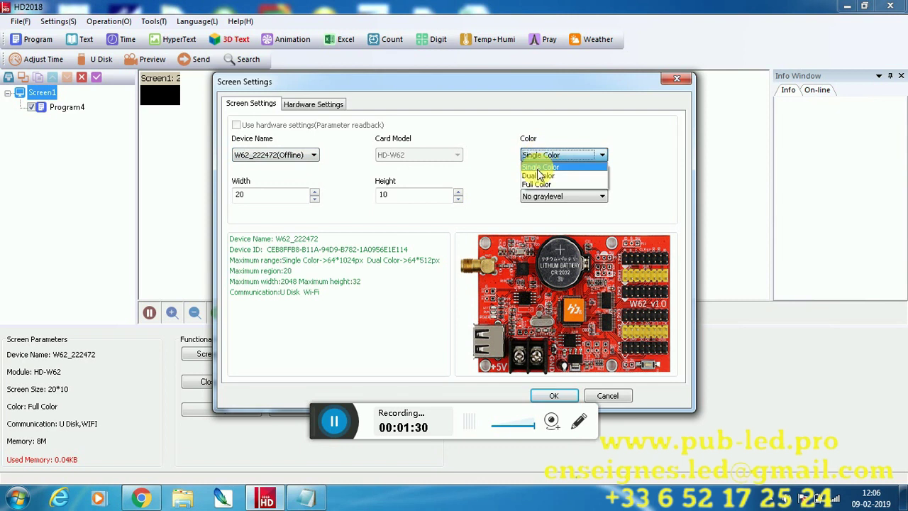
pyautogui.click(317, 158)
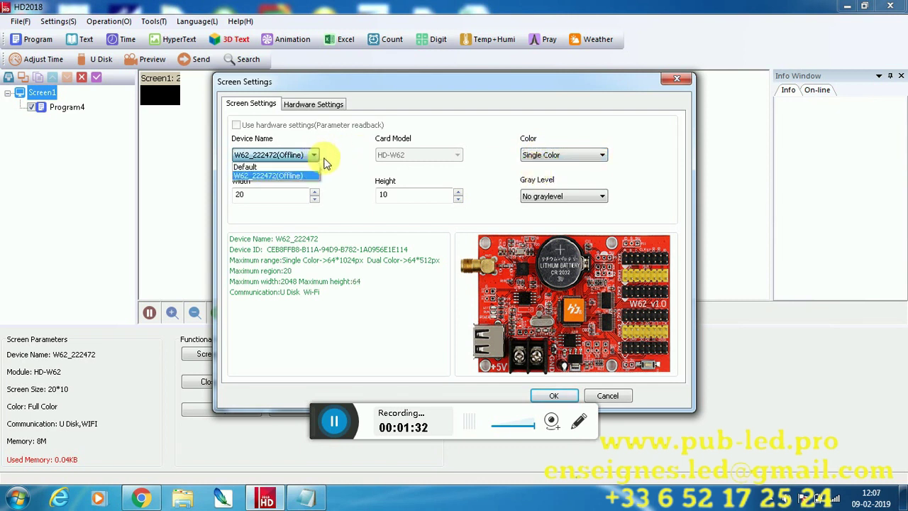
pyautogui.click(327, 155)
pyautogui.click(301, 159)
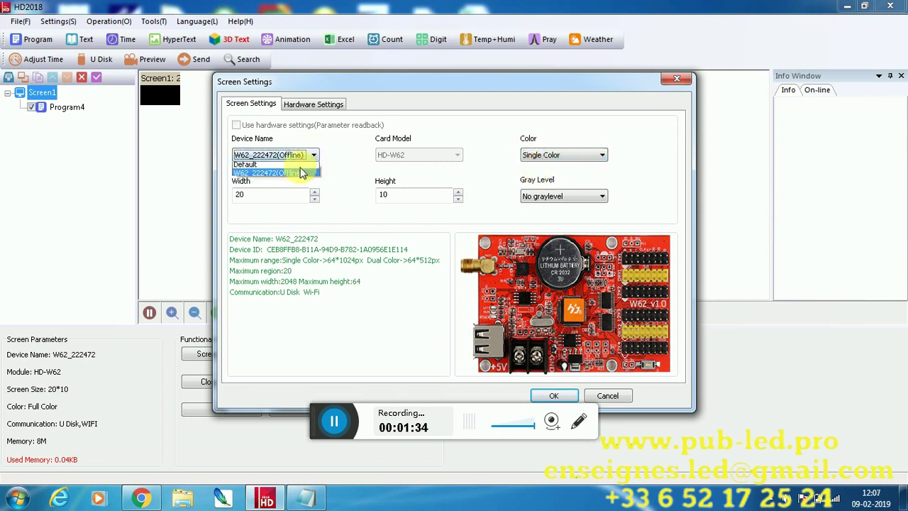
pyautogui.click(269, 172)
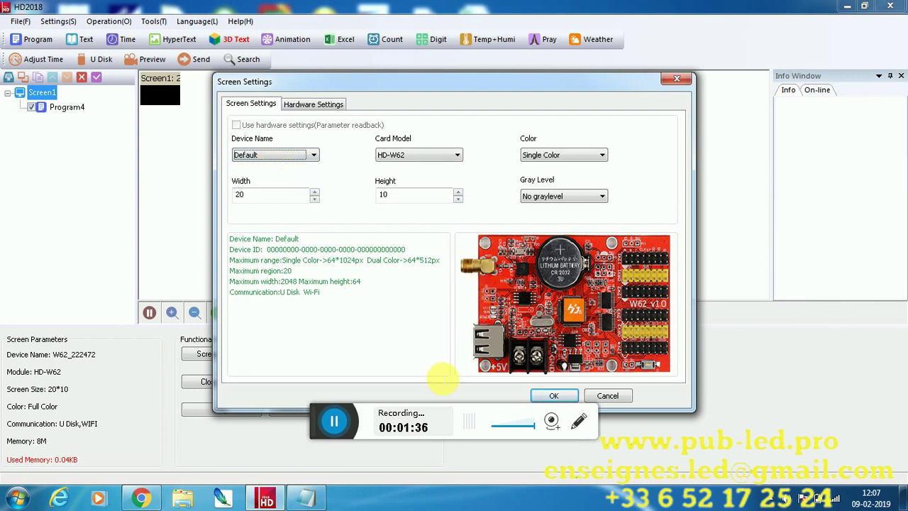
pyautogui.click(305, 498)
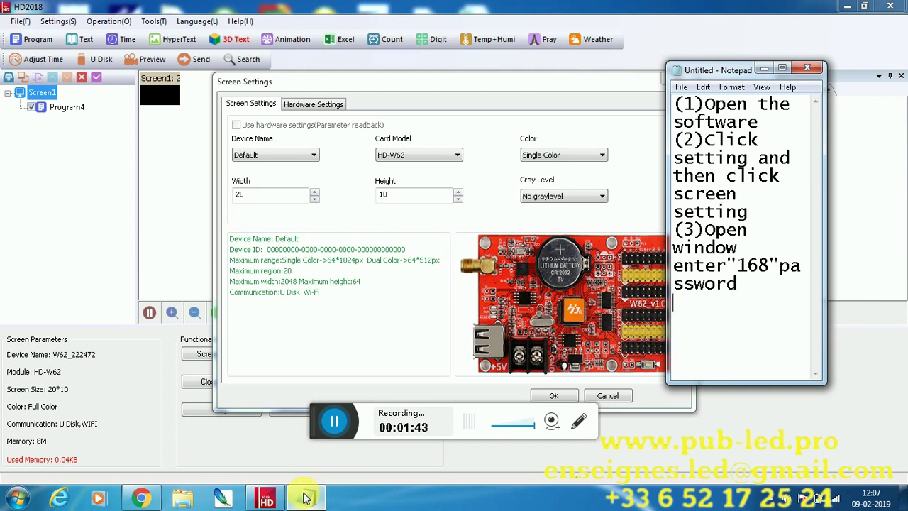
# Add the line '(4) Select Card name and Size' to the Notepad notes
pyautogui.write('(4) Select ')
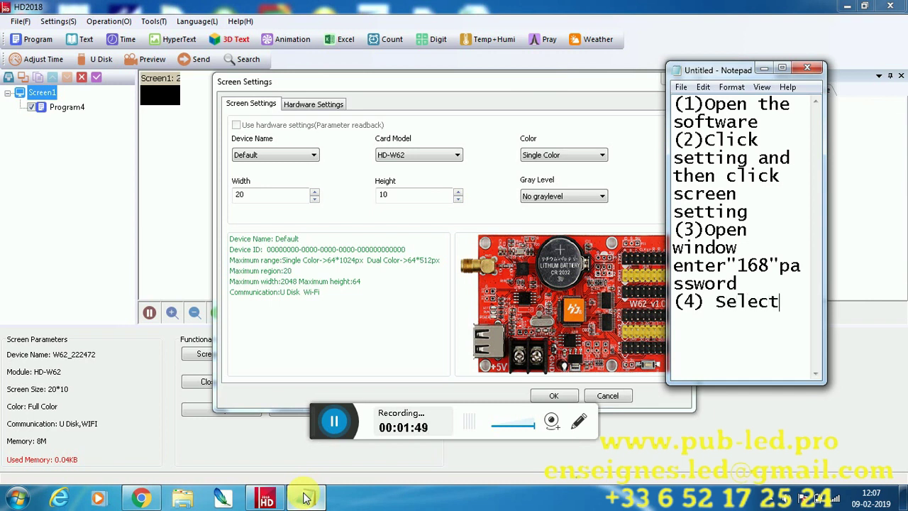
pyautogui.write('Ca')
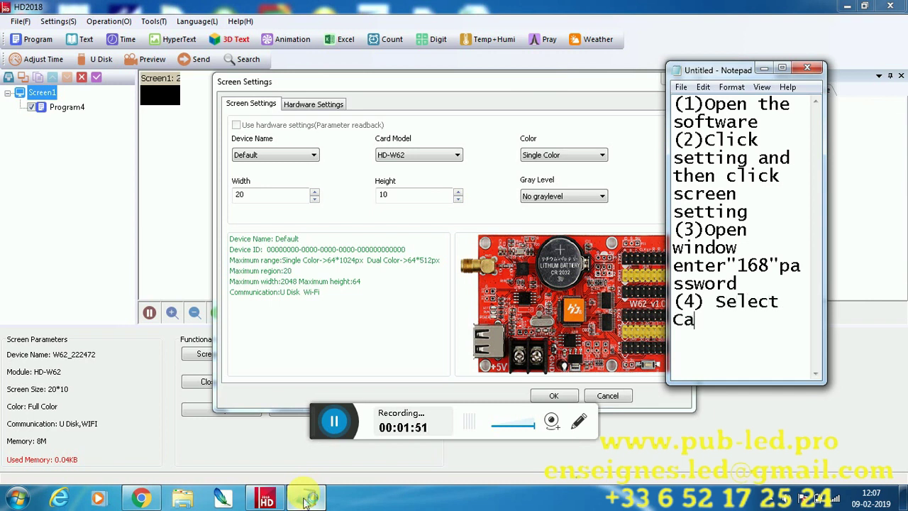
pyautogui.write('rd name ')
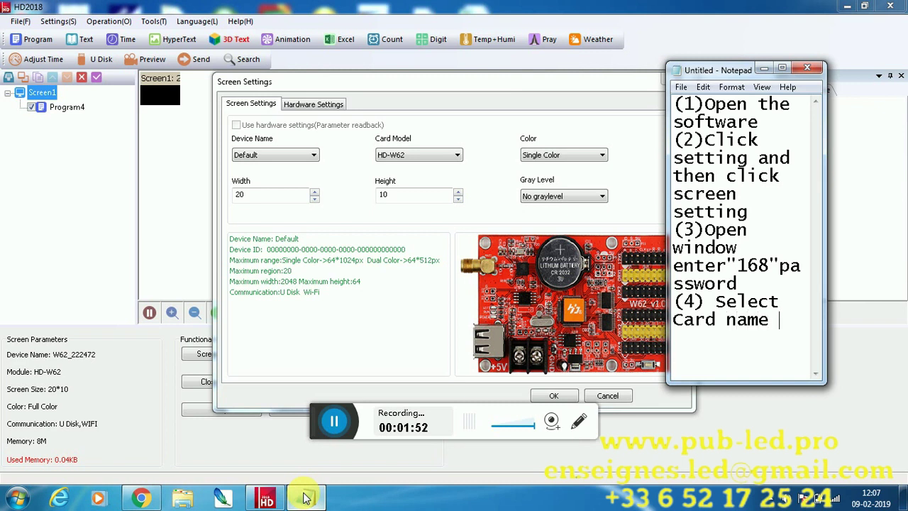
pyautogui.write('and Z')
pyautogui.press('BackSpace')
pyautogui.write('S')
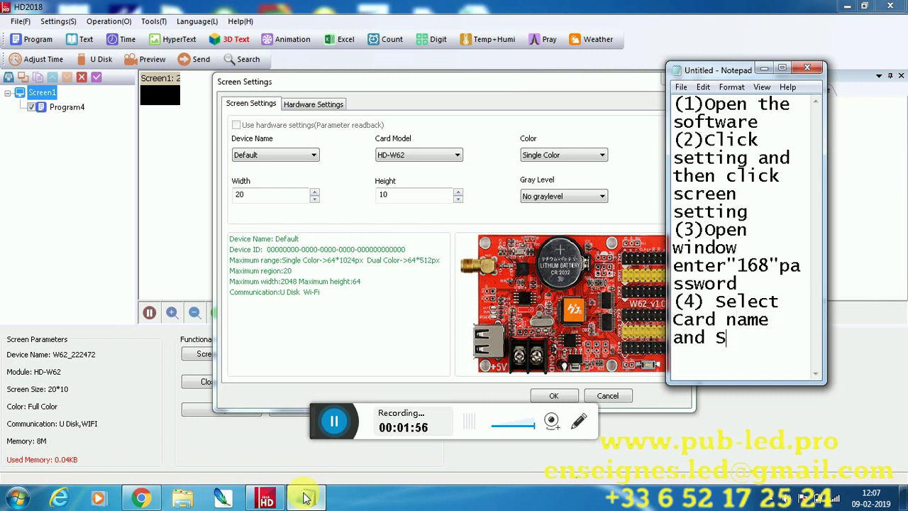
pyautogui.write('ize')
# Choose HD-U61 as the card model in Screen Settings
pyautogui.click(456, 164)
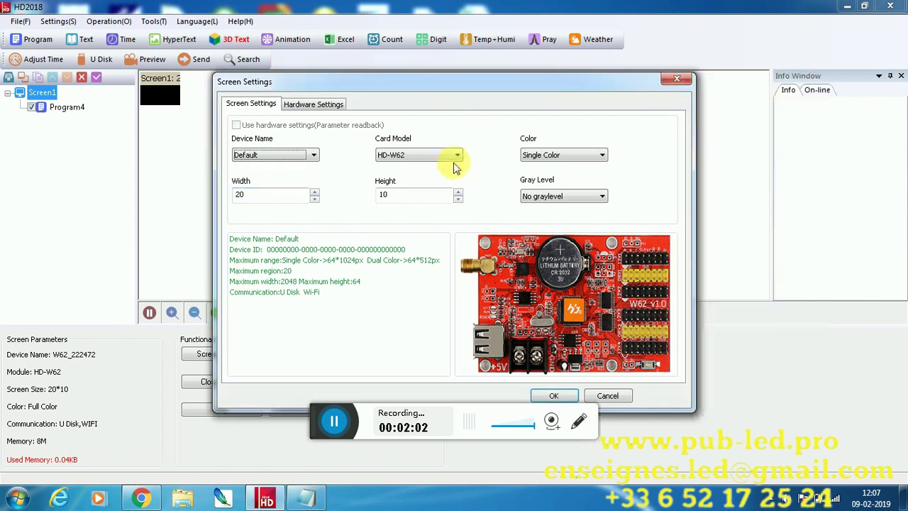
pyautogui.click(450, 156)
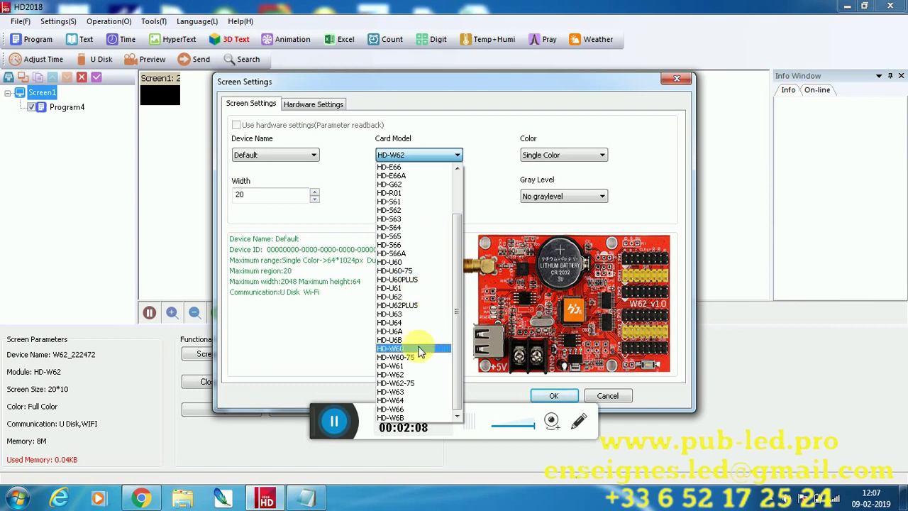
pyautogui.scroll(2, 420, 352)
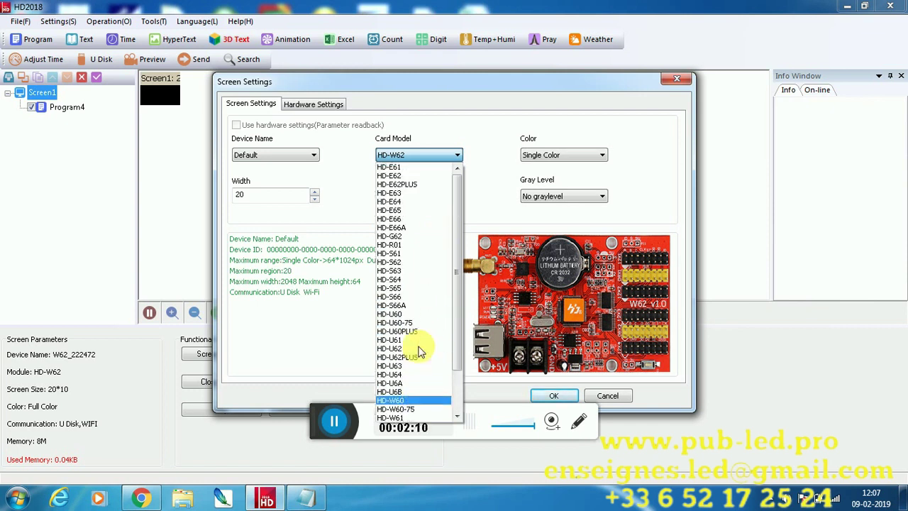
pyautogui.scroll(-2, 420, 352)
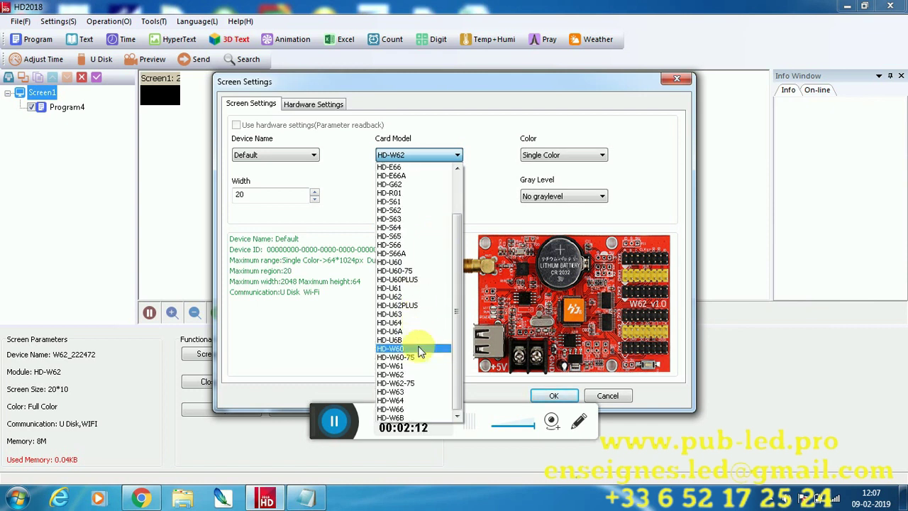
pyautogui.click(398, 288)
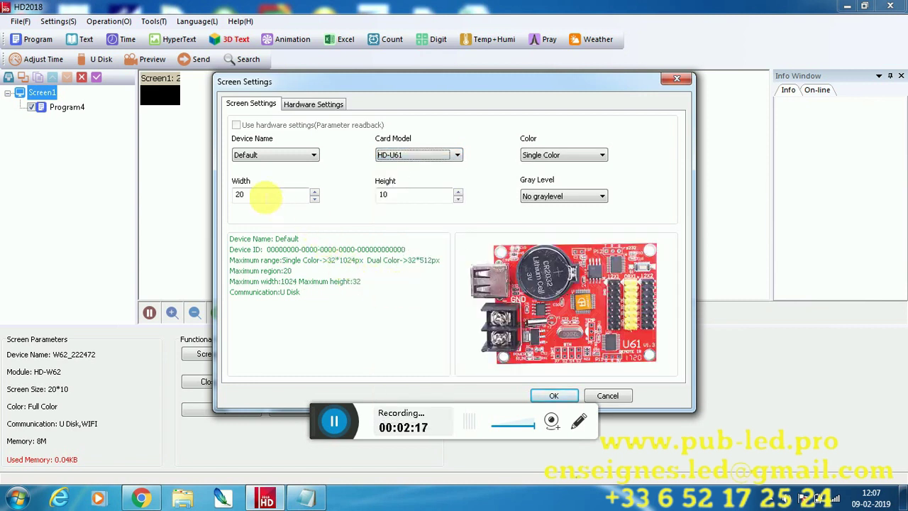
# Set width 96 and height 32 and apply the screen settings
pyautogui.doubleClick(264, 198)
pyautogui.write('96')
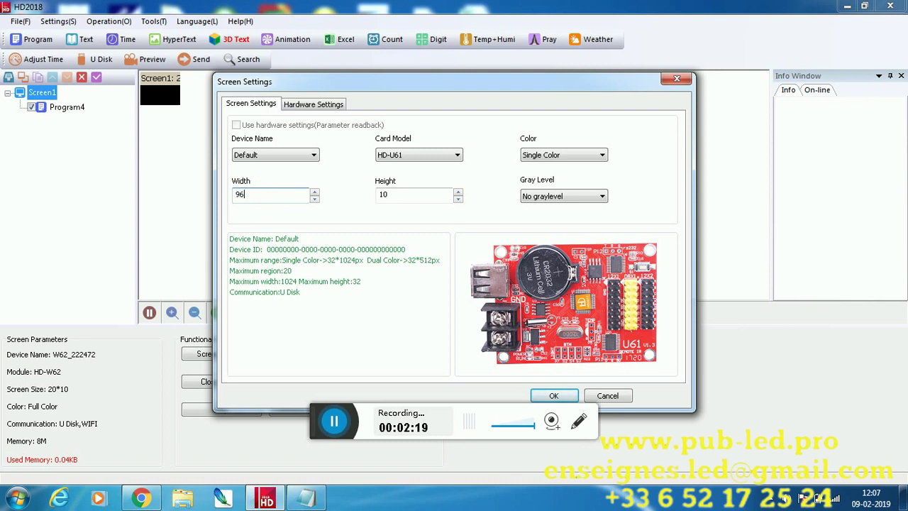
pyautogui.doubleClick(397, 196)
pyautogui.write('32')
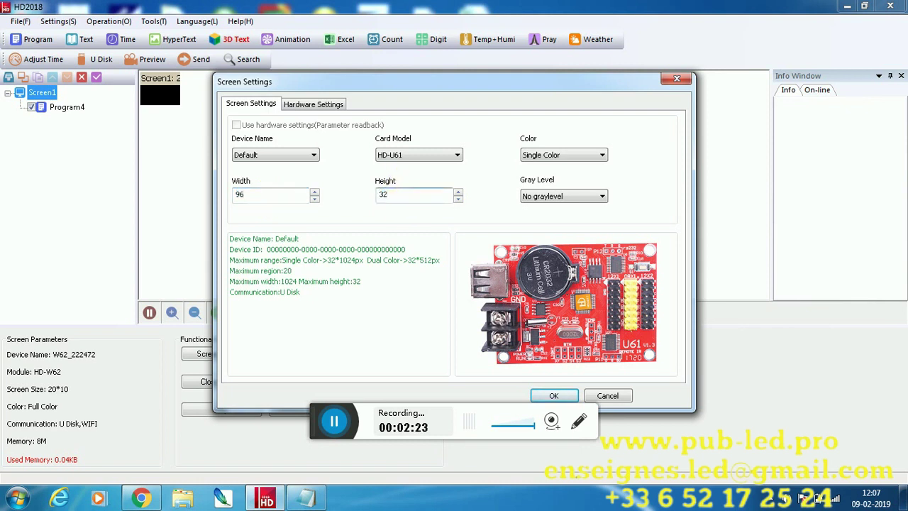
pyautogui.click(554, 395)
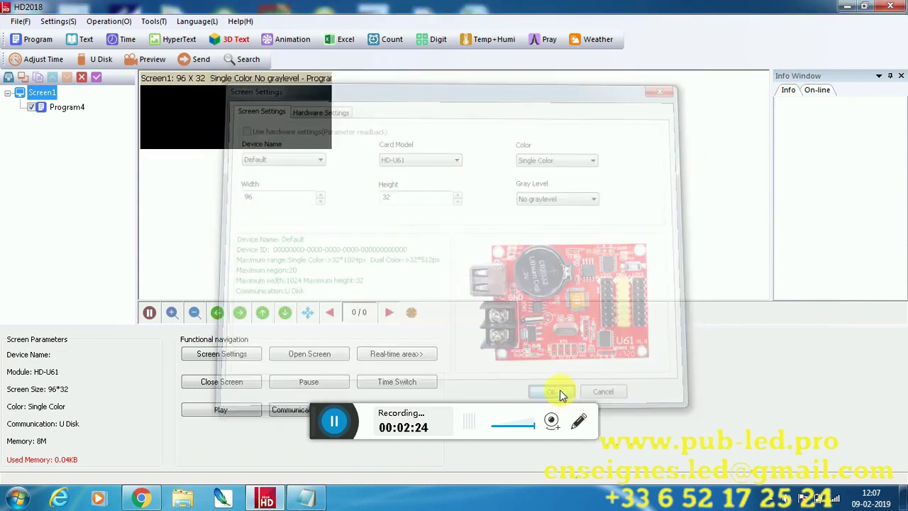
pyautogui.click(63, 107)
# Finish step 4 with 'and ok' and add '(5)Click Text add data' in Notepad
pyautogui.click(298, 499)
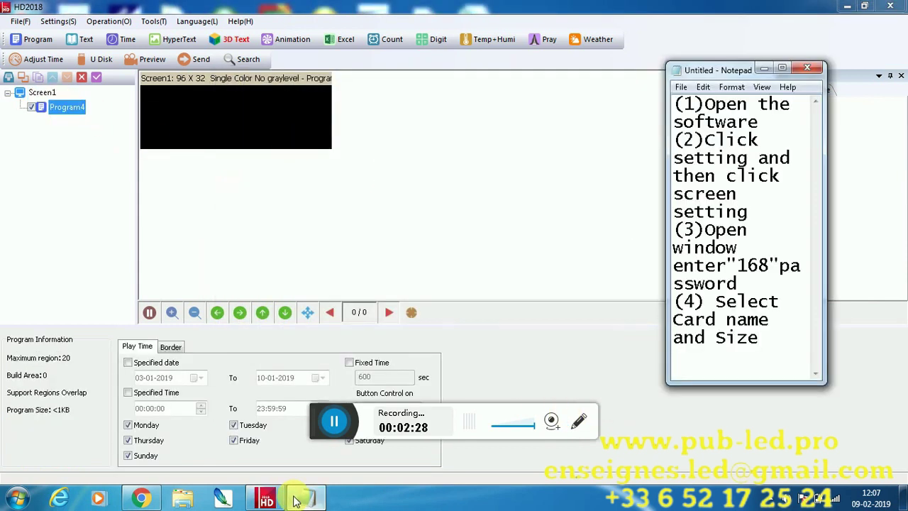
pyautogui.write('and ok')
pyautogui.press('Return')
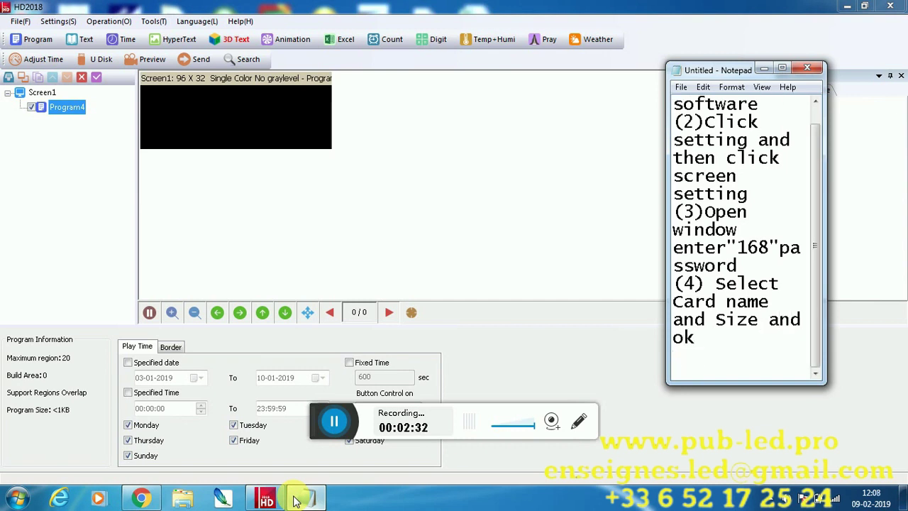
pyautogui.write('(5)Cli')
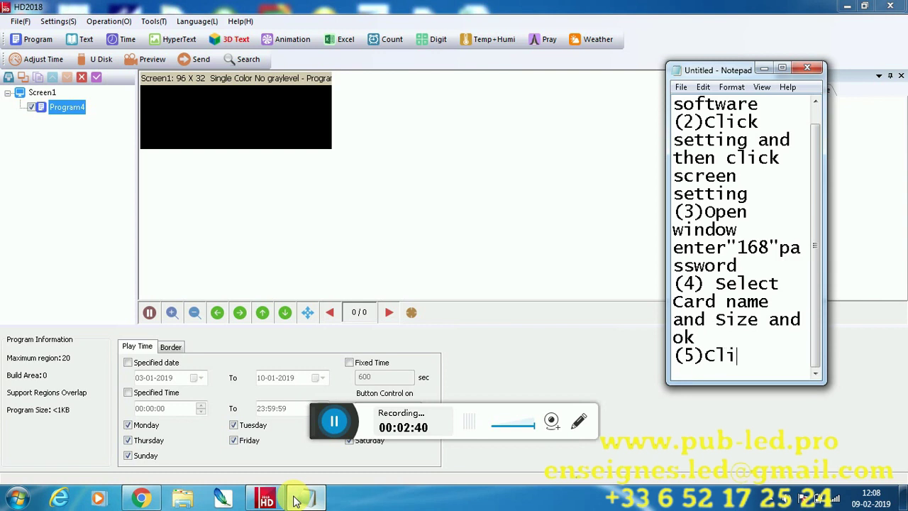
pyautogui.write('ck Text an')
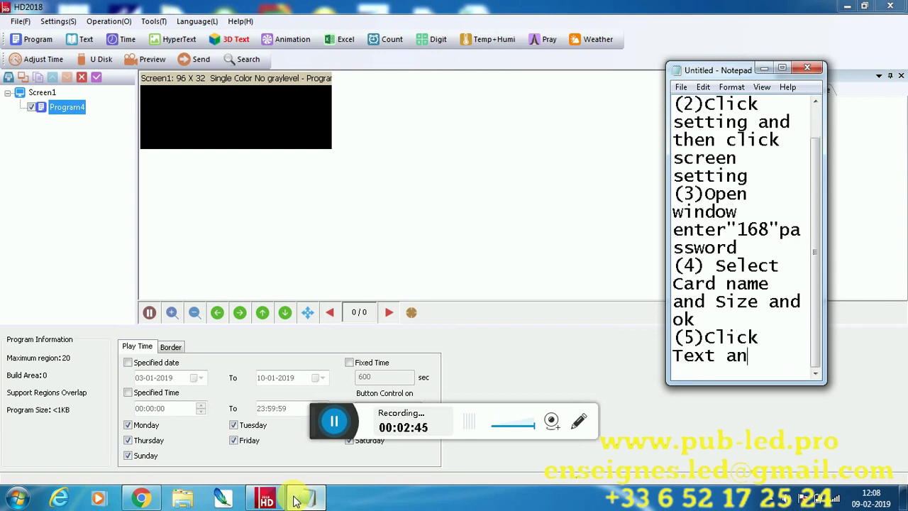
pyautogui.press('BackSpace')
pyautogui.write('dd data')
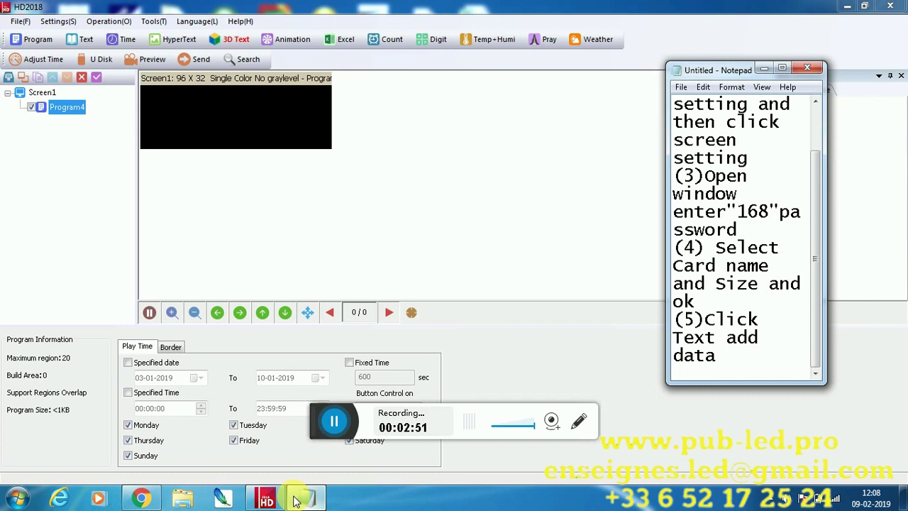
pyautogui.click(371, 203)
# Add a Text area to Program4 reading 'WELCOME TO TECHON LED FOR MORE INFORMATION CALL' plus the contact phone number
pyautogui.click(86, 40)
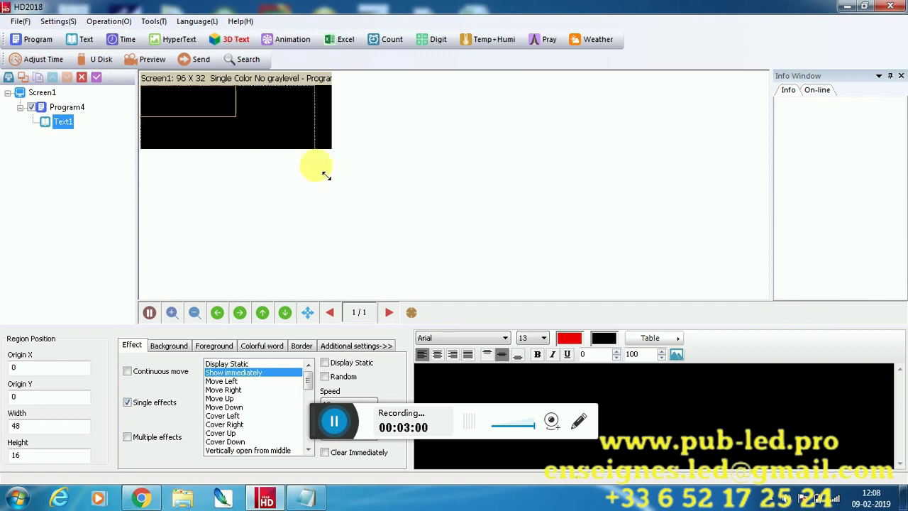
pyautogui.click(459, 388)
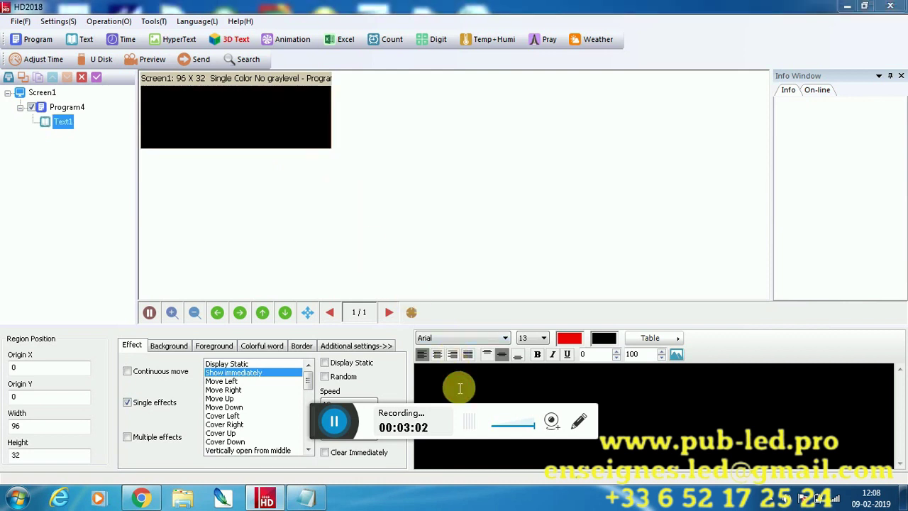
pyautogui.write('WELCO')
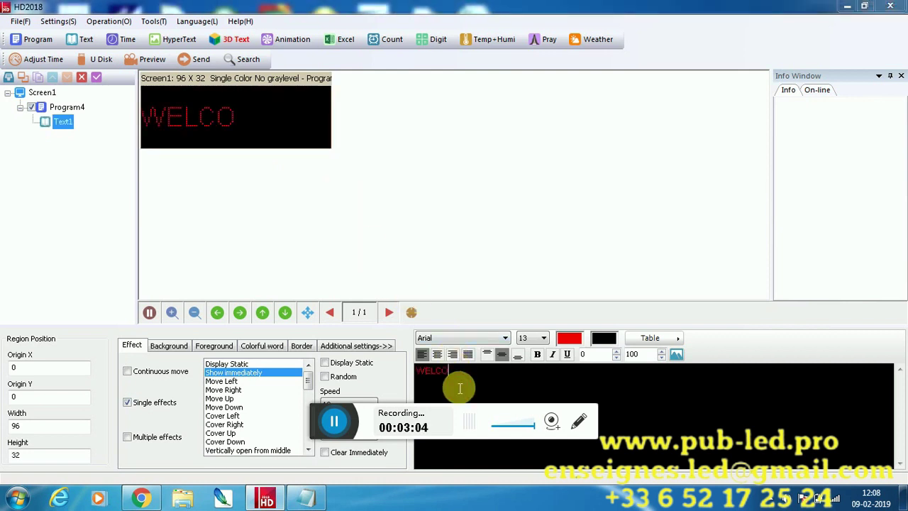
pyautogui.write('ME TO L')
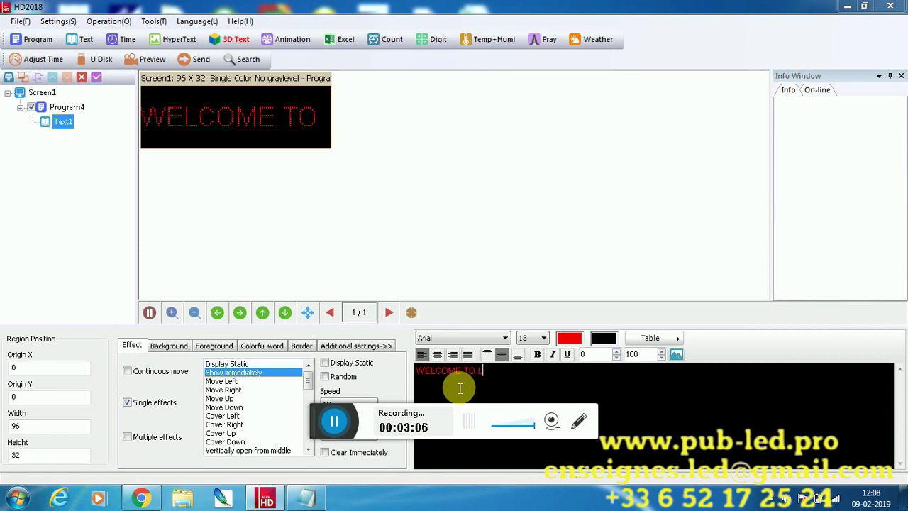
pyautogui.write('E')
pyautogui.press('BackSpace')
pyautogui.press('BackSpace')
pyautogui.write('TECHON')
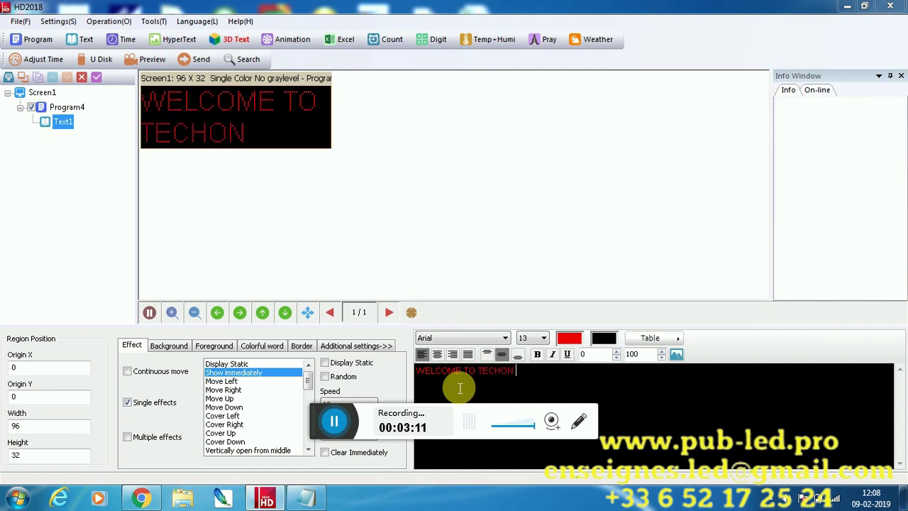
pyautogui.write(' LED')
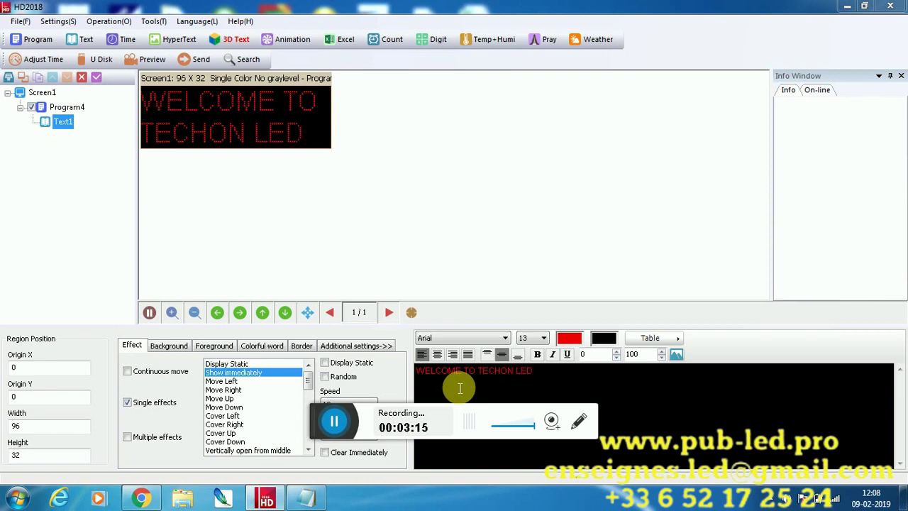
pyautogui.write(' FOR MORE INF')
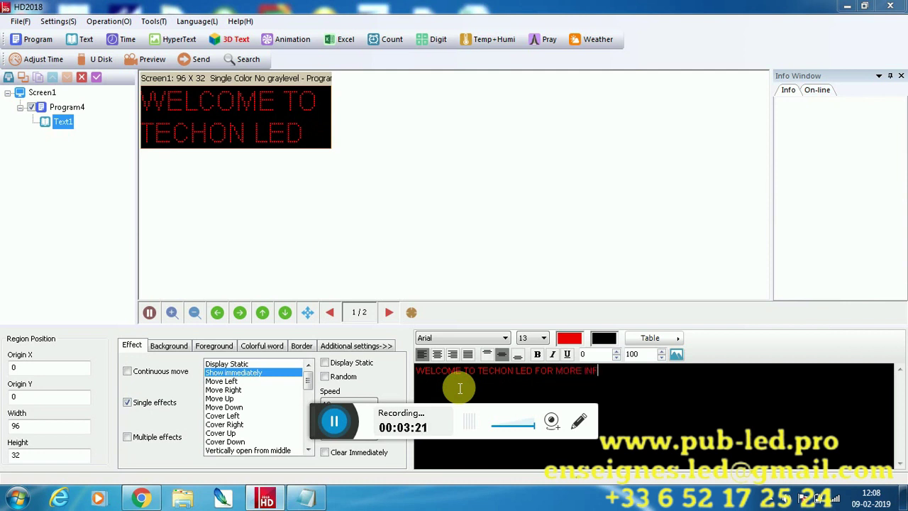
pyautogui.write('ORMATION CALL')
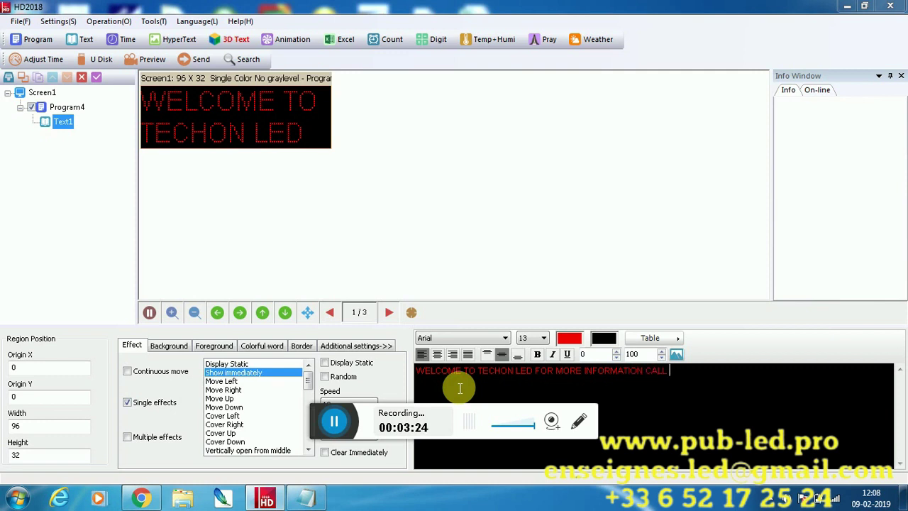
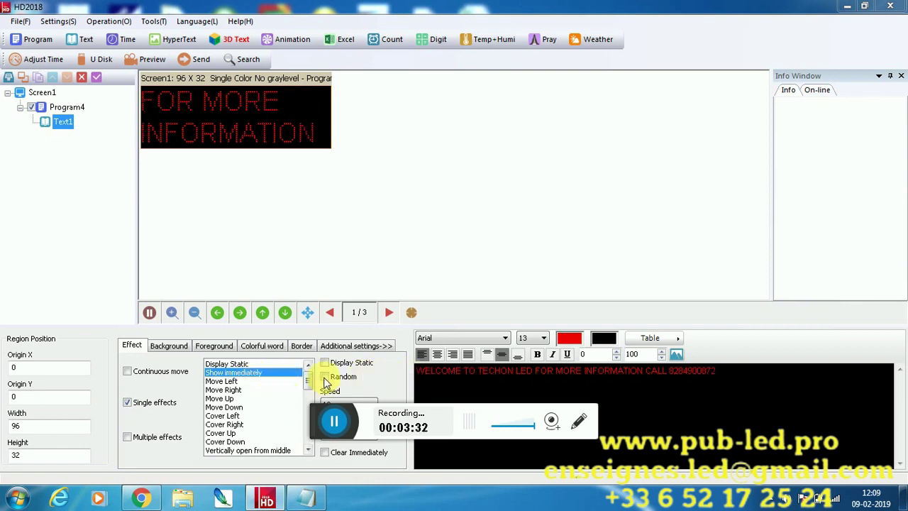
# Enable continuous left-moving scrolling with End to end turned off
pyautogui.click(127, 370)
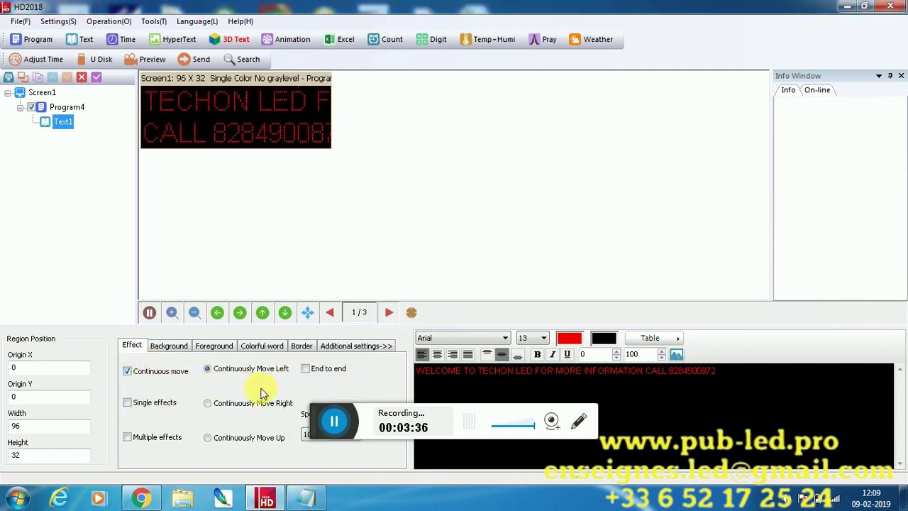
pyautogui.click(306, 369)
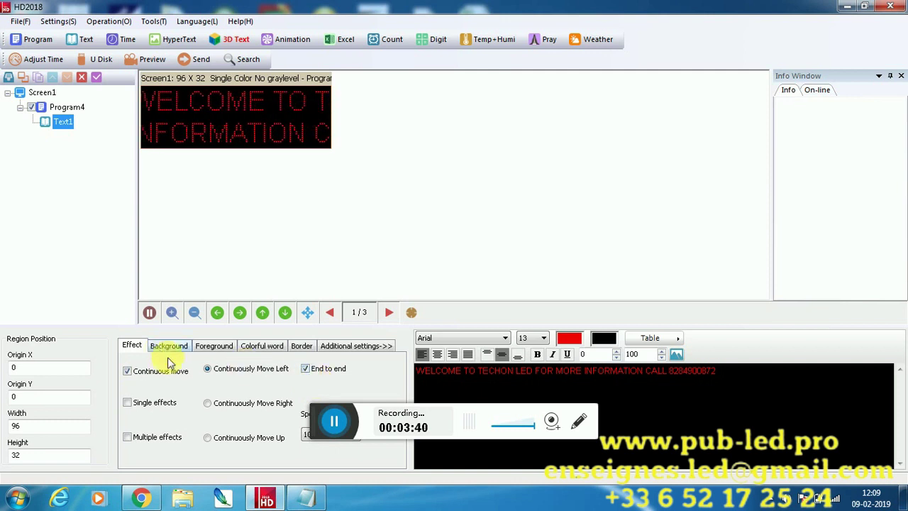
pyautogui.click(305, 368)
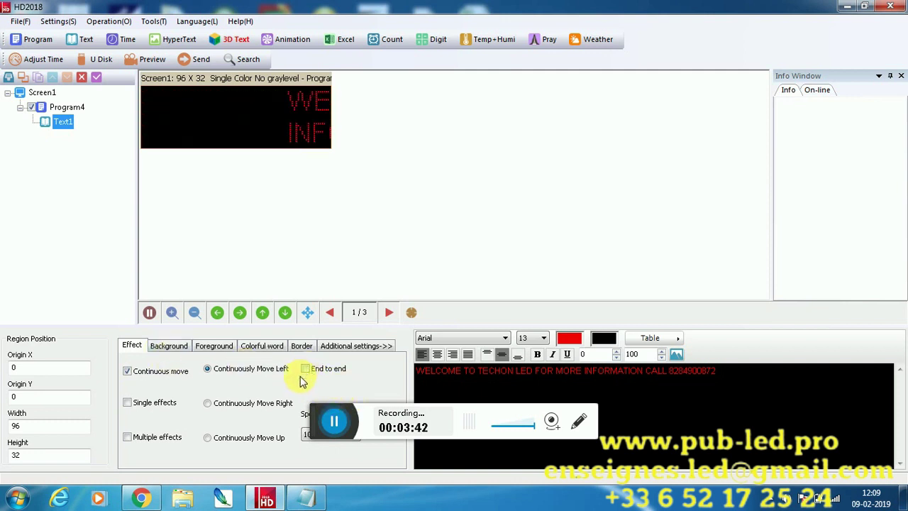
# Set the whole message to font size 33 and scroll speed 30
pyautogui.click(427, 383)
pyautogui.hotkey('ctrl', 'a')
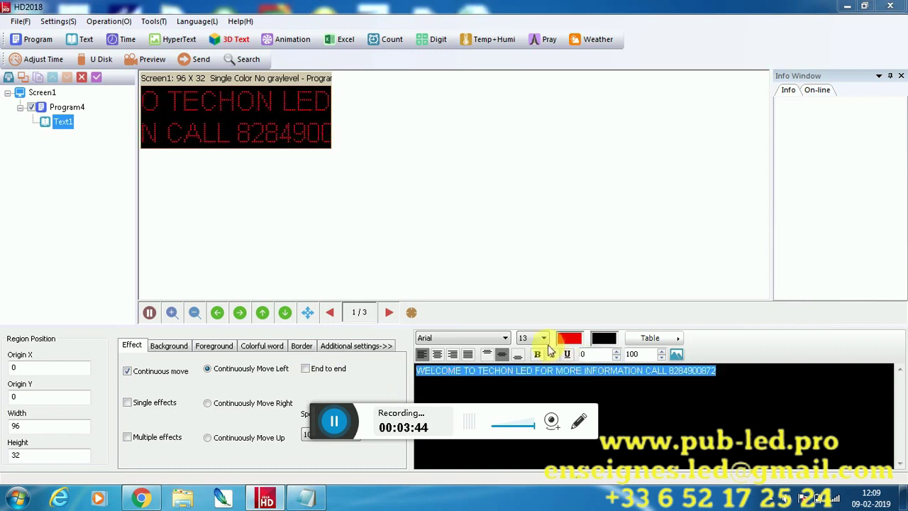
pyautogui.click(543, 337)
pyautogui.click(535, 204)
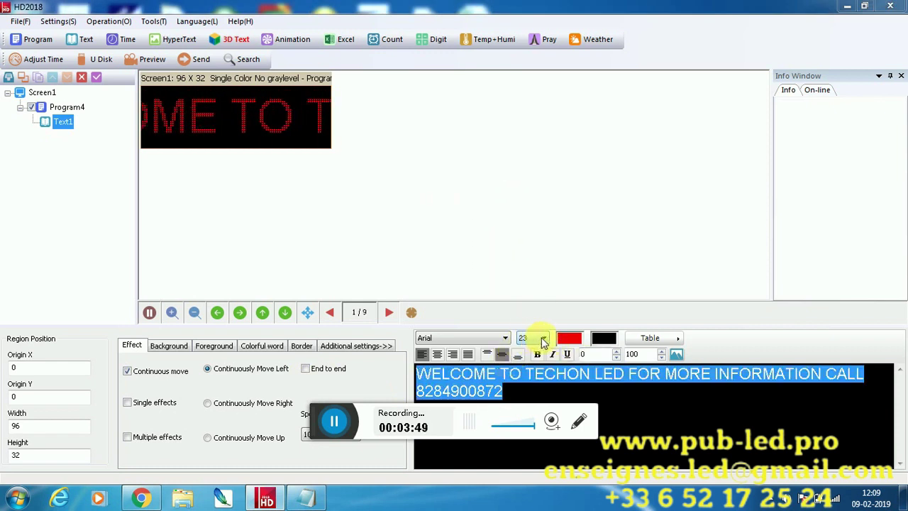
pyautogui.click(543, 339)
pyautogui.click(522, 184)
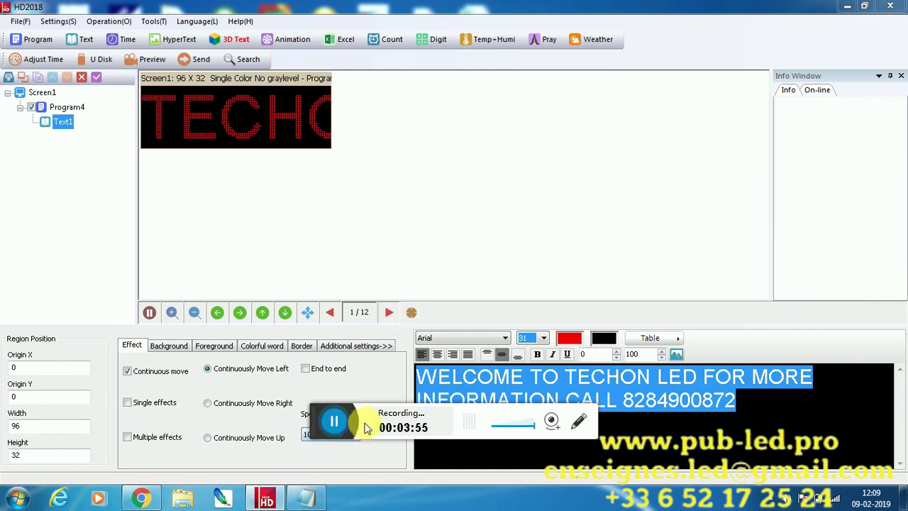
pyautogui.press('Up')
pyautogui.press('Up')
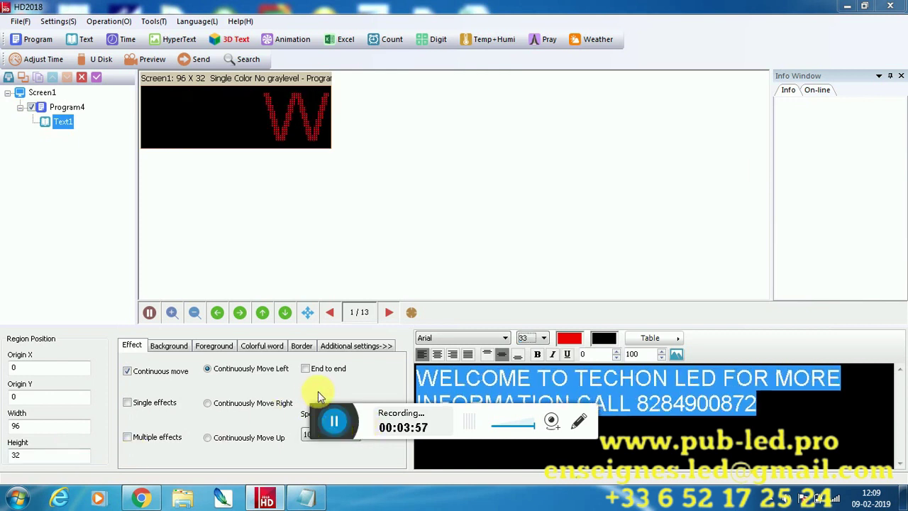
pyautogui.click(305, 437)
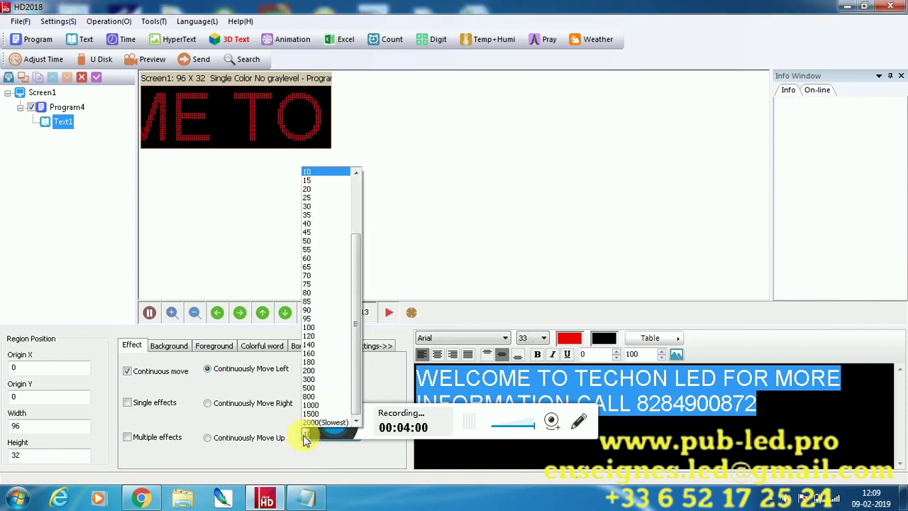
pyautogui.click(319, 206)
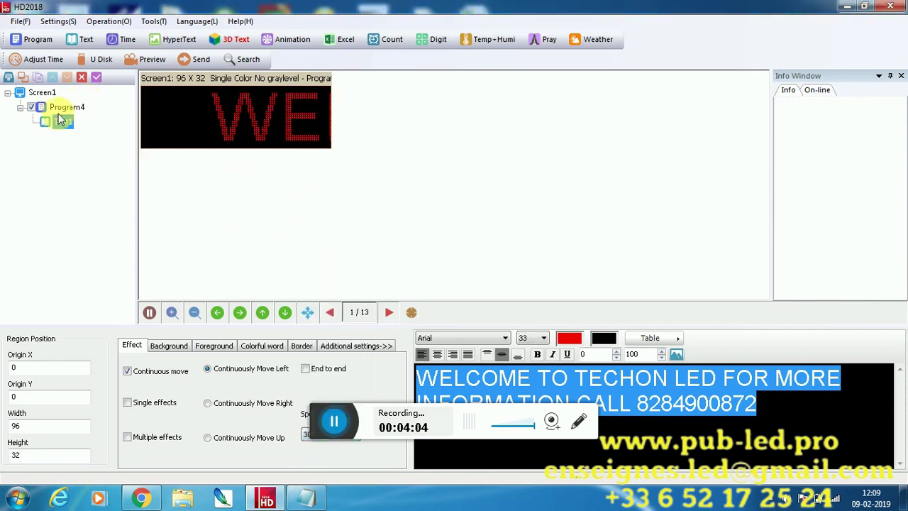
# Append 'and click program and send udisk' to step 5 in the Notepad notes
pyautogui.click(66, 108)
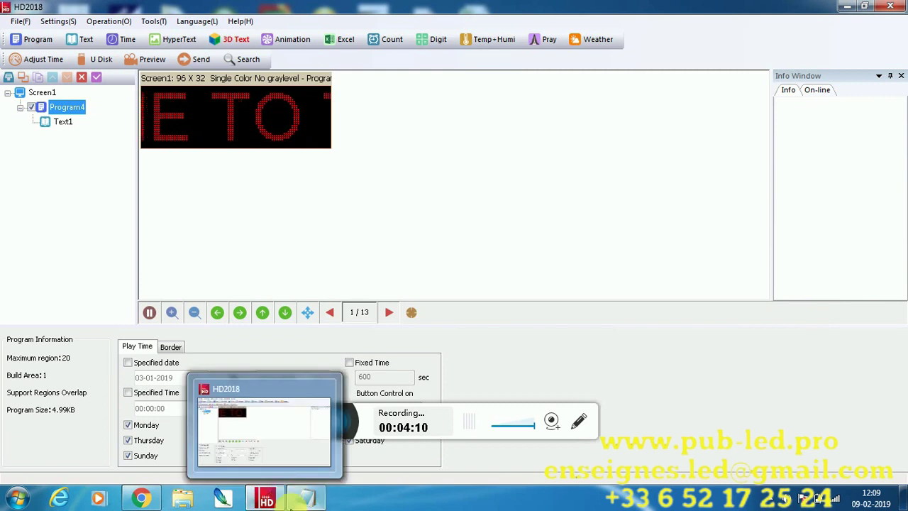
pyautogui.click(303, 499)
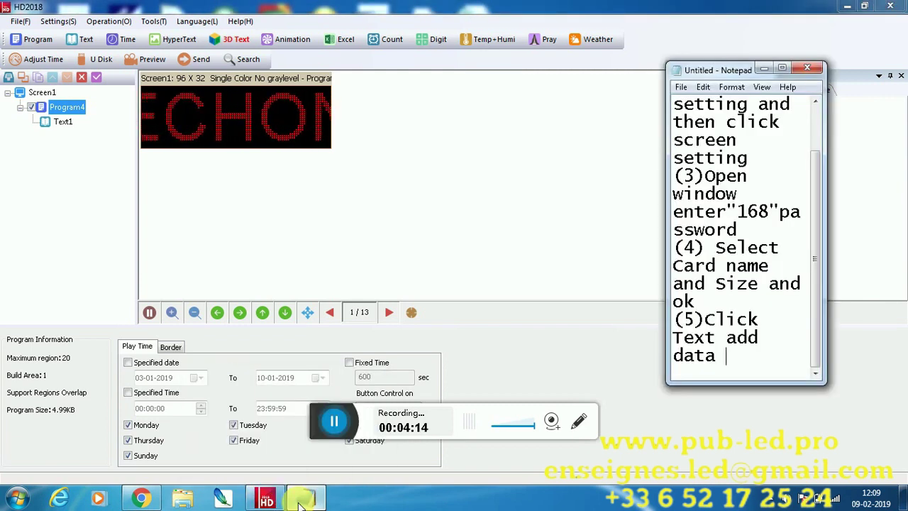
pyautogui.write('AND')
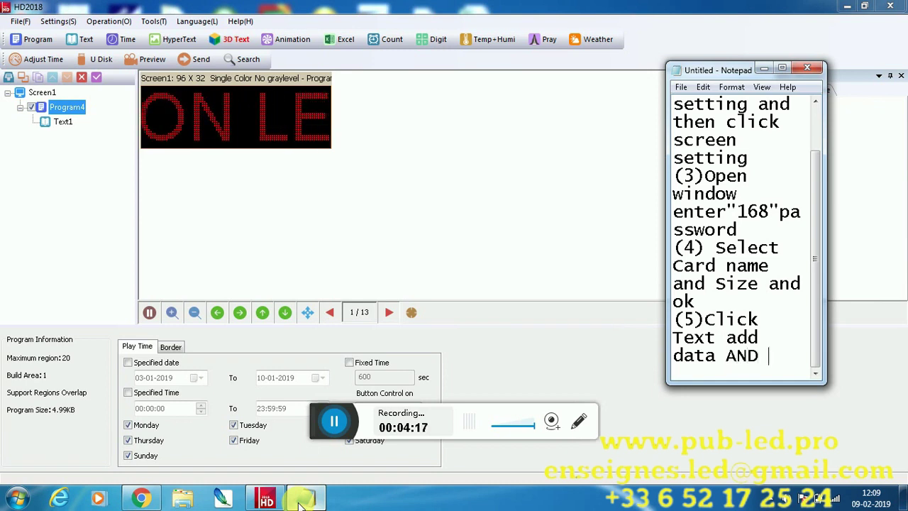
pyautogui.press('BackSpace')
pyautogui.press('BackSpace')
pyautogui.press('BackSpace')
pyautogui.press('BackSpace')
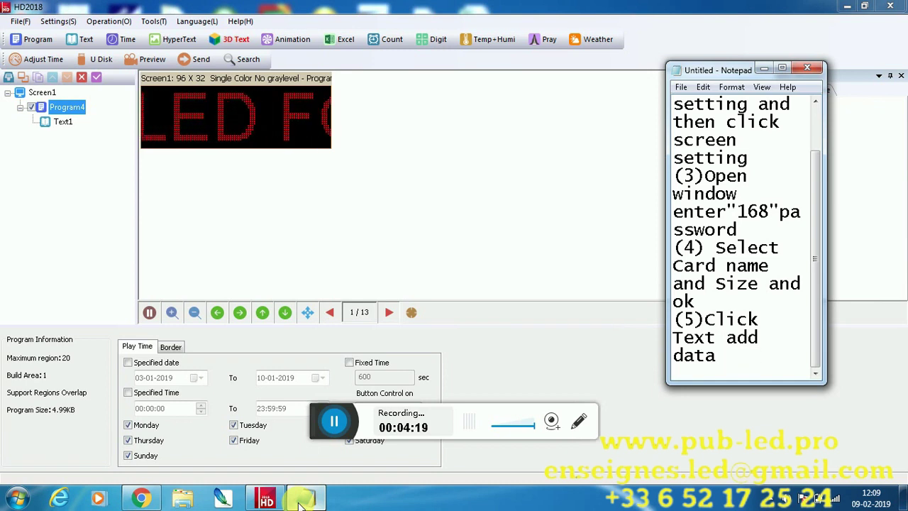
pyautogui.write('and ')
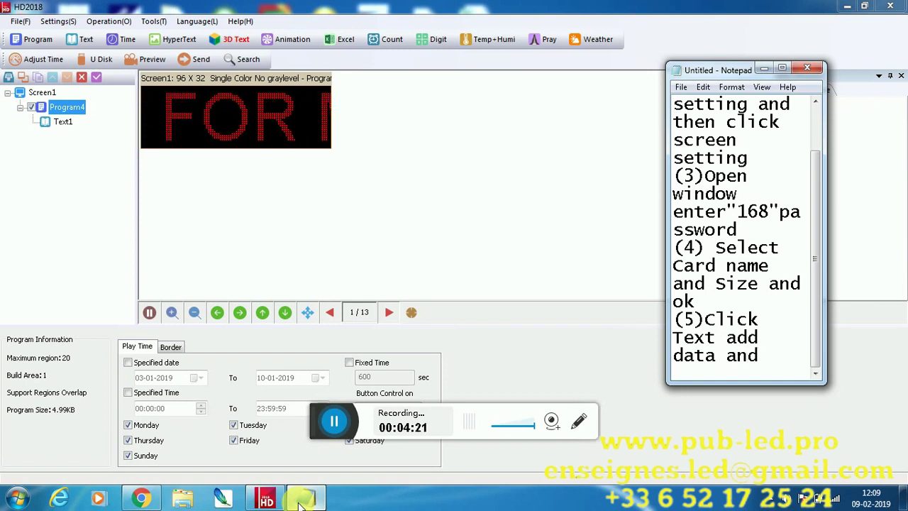
pyautogui.write('click')
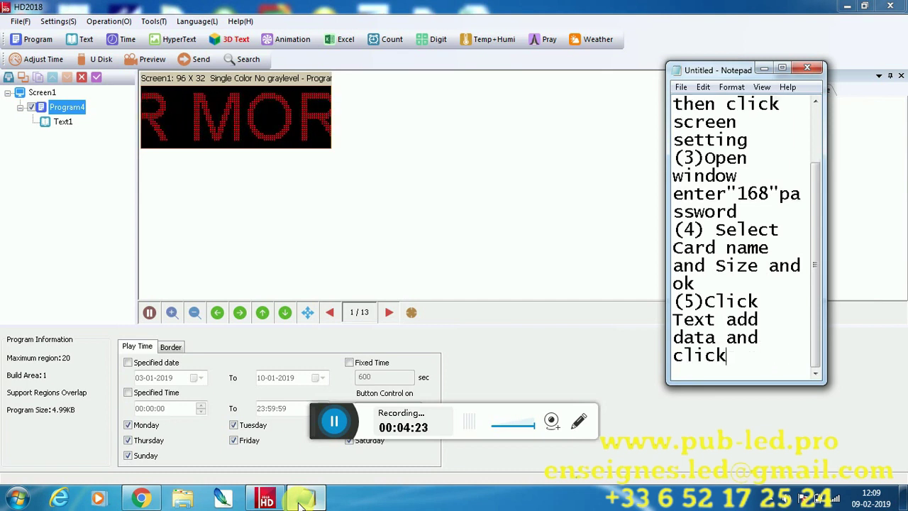
pyautogui.write(' prod')
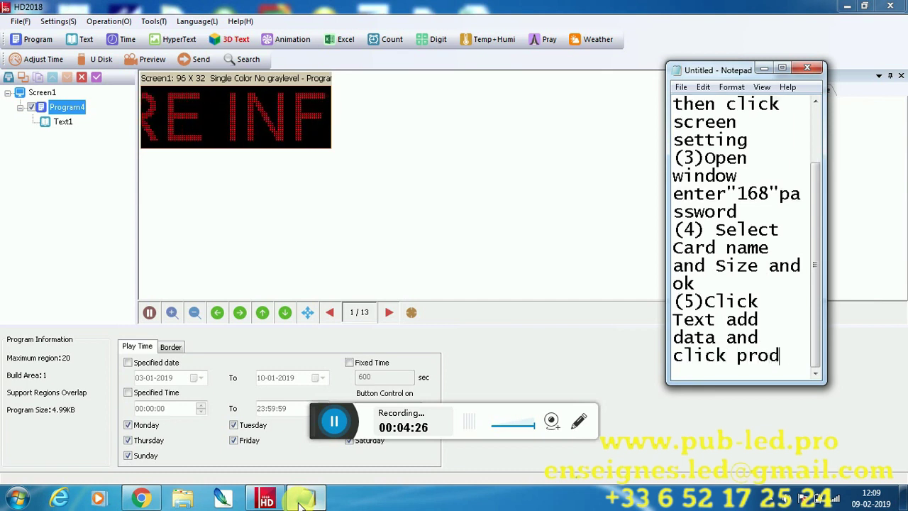
pyautogui.press('BackSpace')
pyautogui.write('gram')
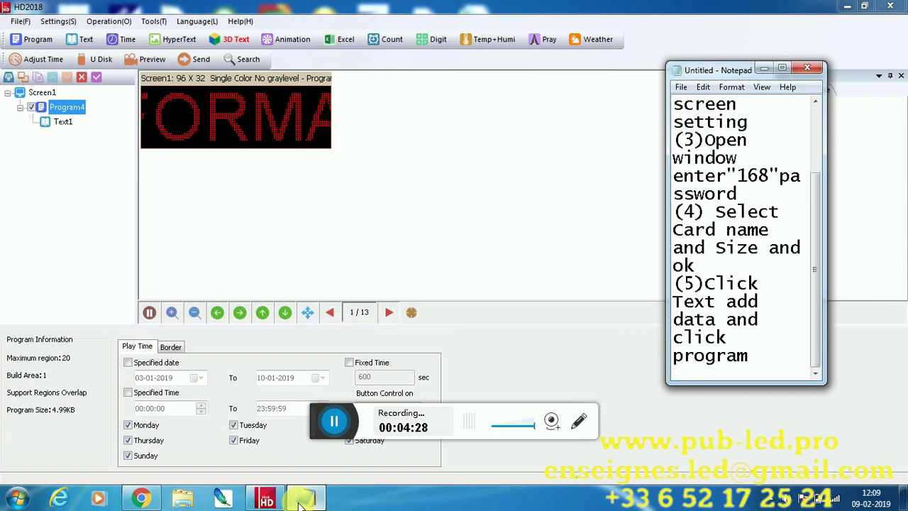
pyautogui.write(' and')
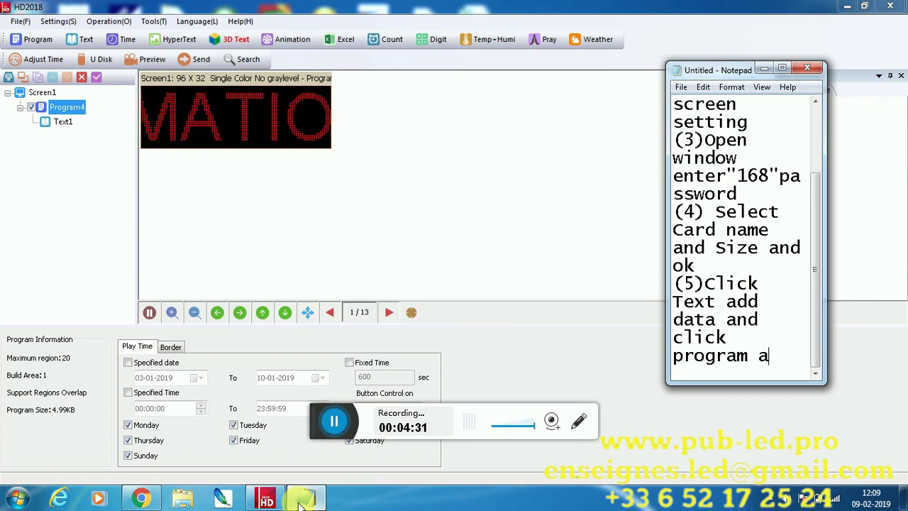
pyautogui.write(' send ')
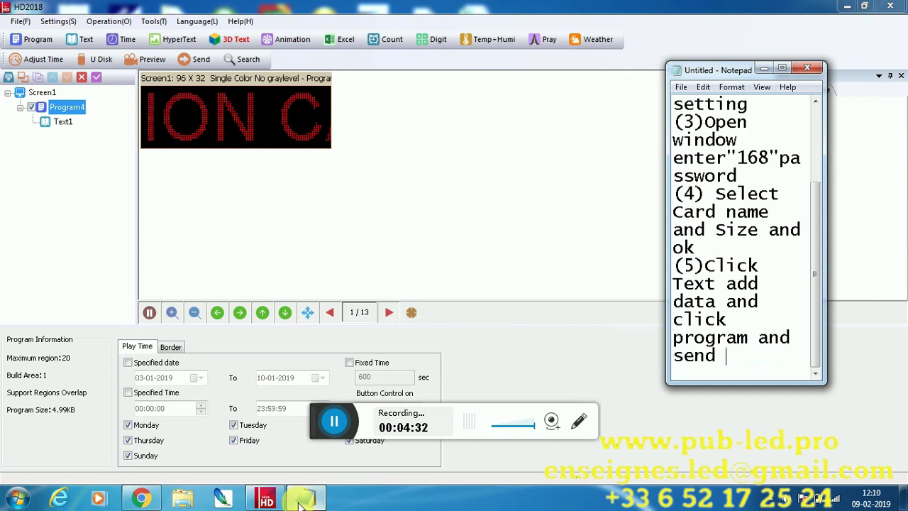
pyautogui.write('udisk')
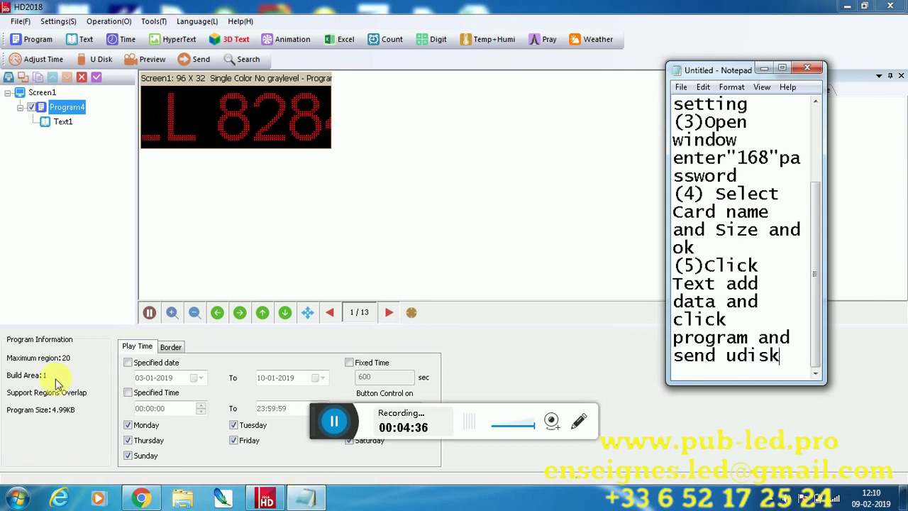
pyautogui.click(74, 107)
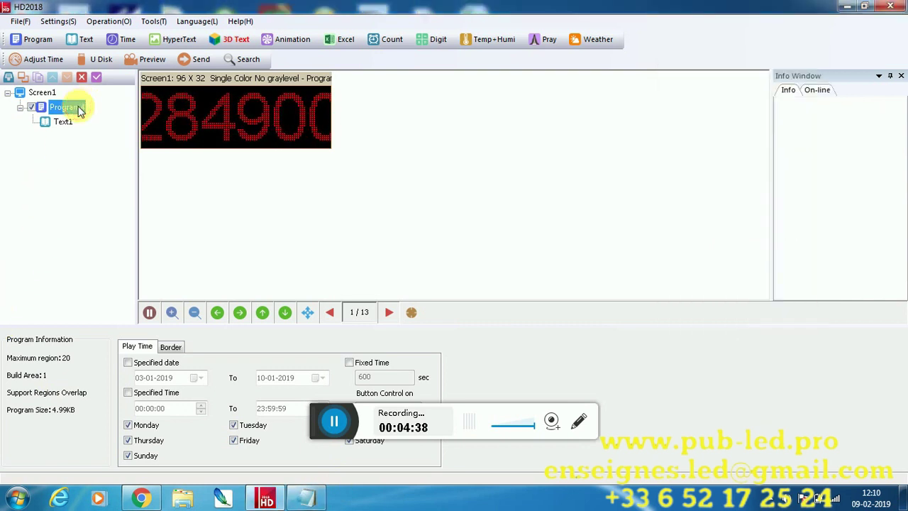
# Open the Export to U disk dialog for the 96x32 program with program and parameters export checked
pyautogui.click(95, 61)
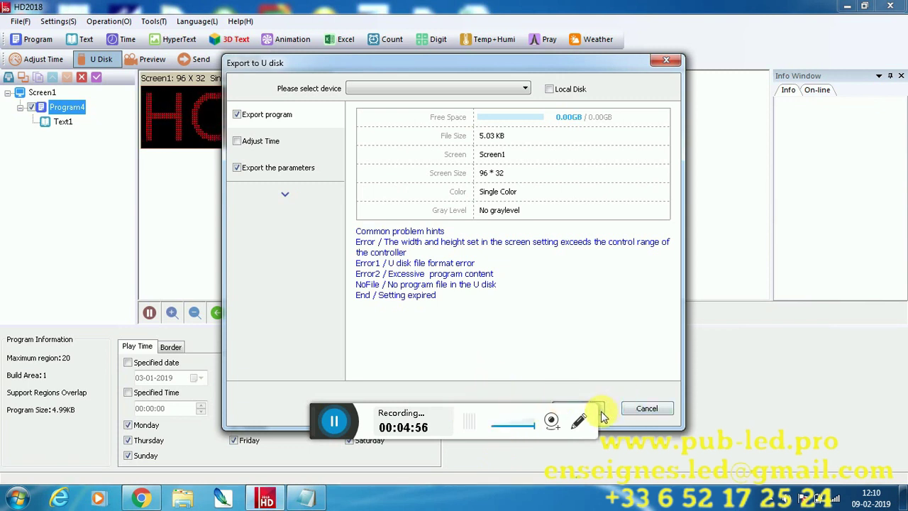
pyautogui.click(309, 505)
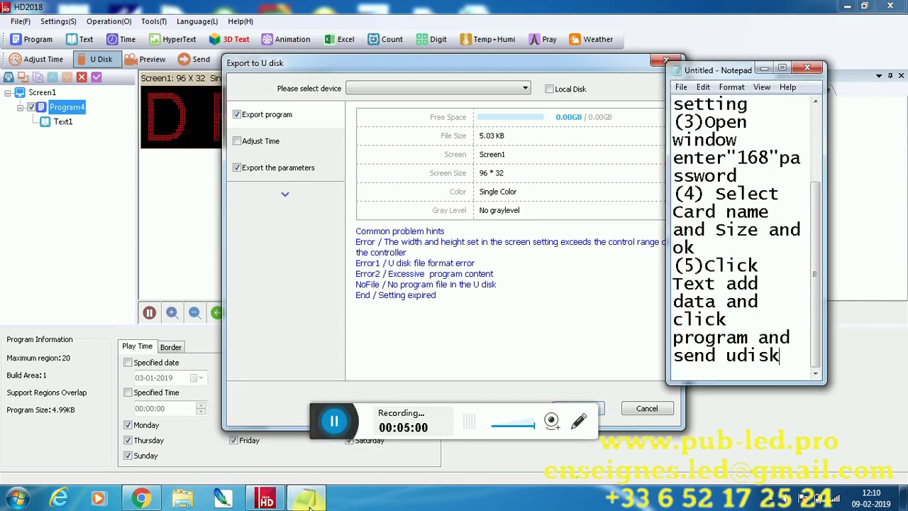
# Complete step 5 with "show pendrive and save and attach led board few second"
pyautogui.write('a')
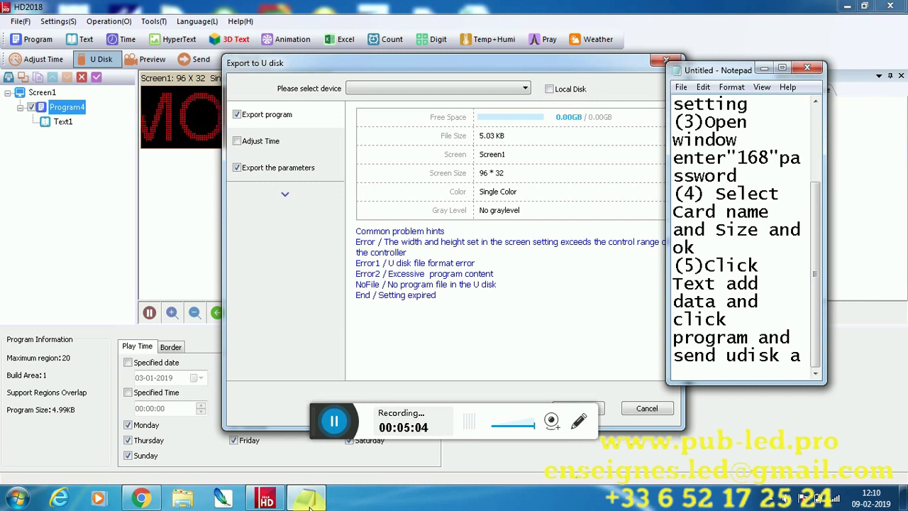
pyautogui.press('BackSpace')
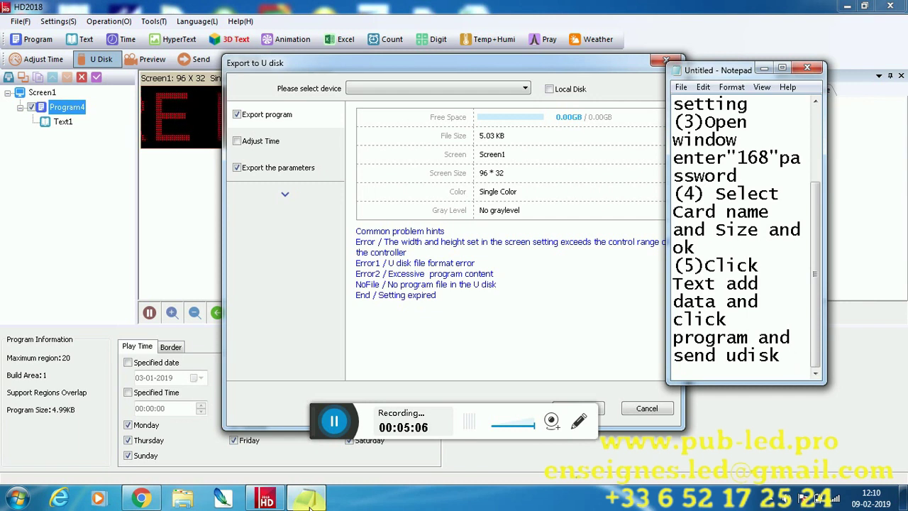
pyautogui.write('show p')
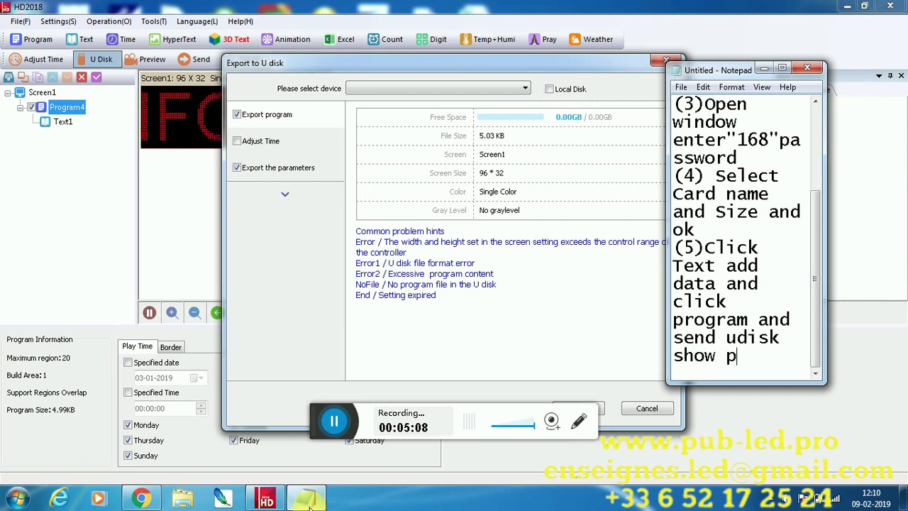
pyautogui.write('endri')
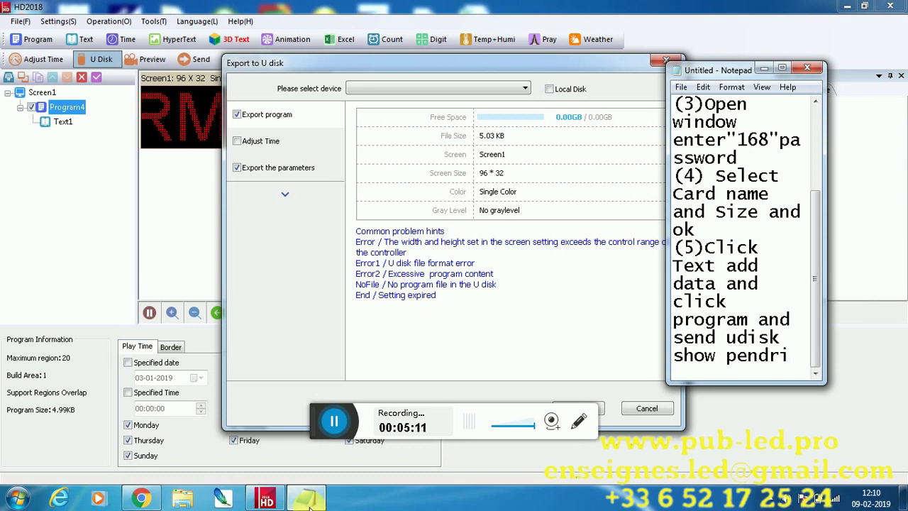
pyautogui.write('ve an')
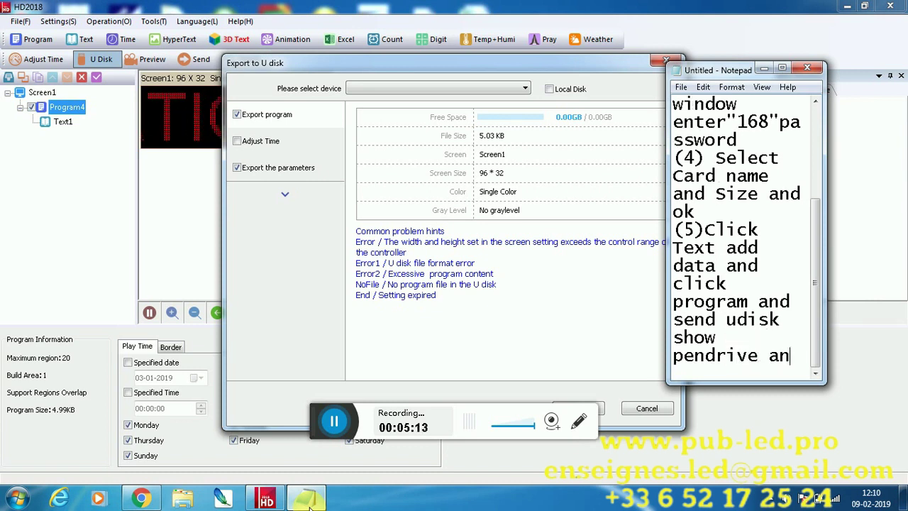
pyautogui.write('d sa')
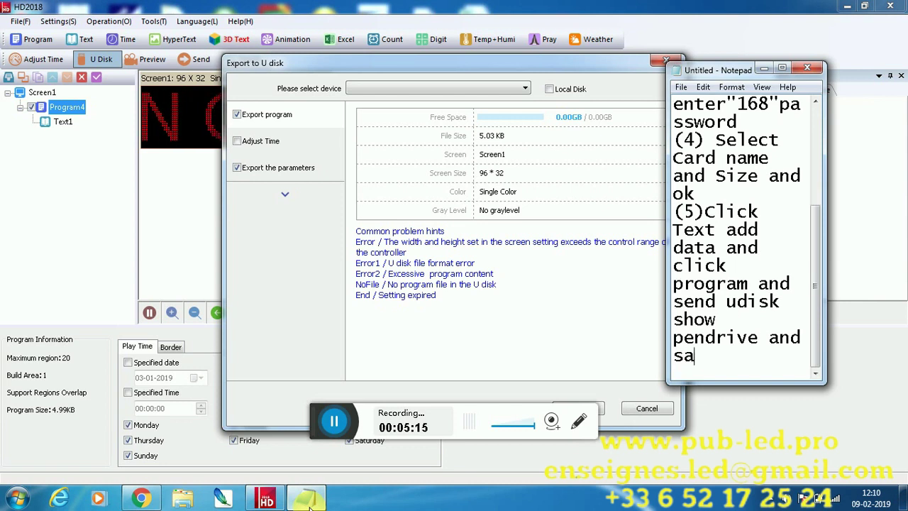
pyautogui.write('ve')
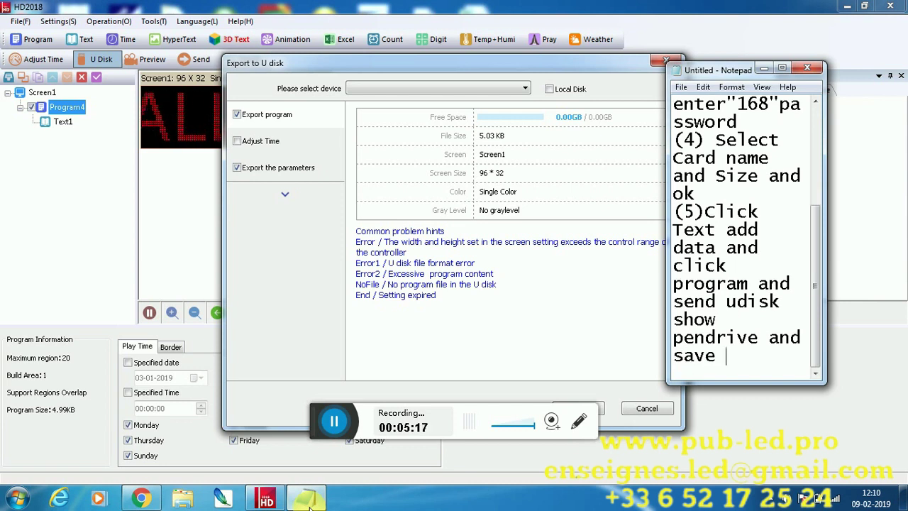
pyautogui.write(' and ')
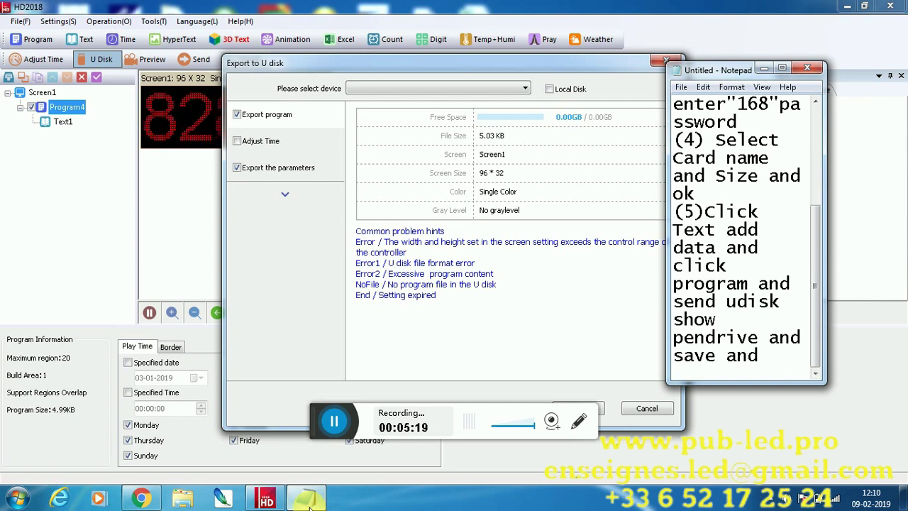
pyautogui.write('attach')
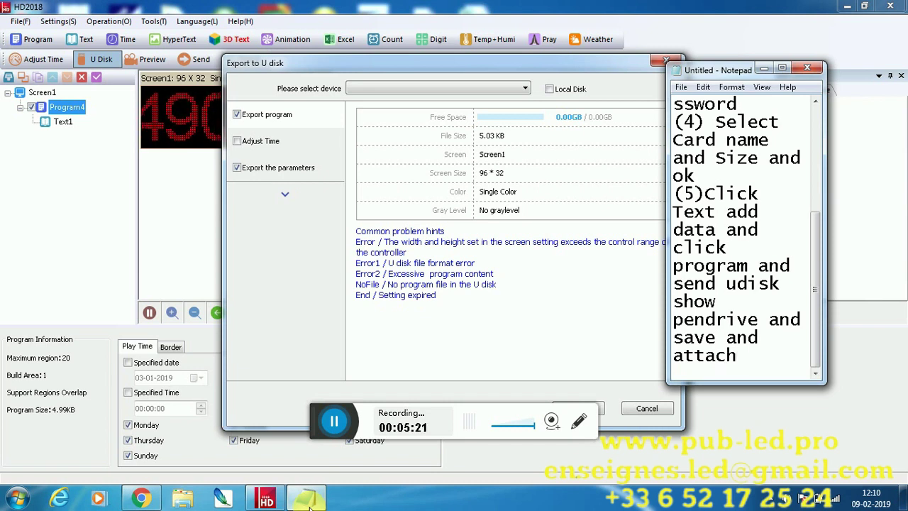
pyautogui.write(' led')
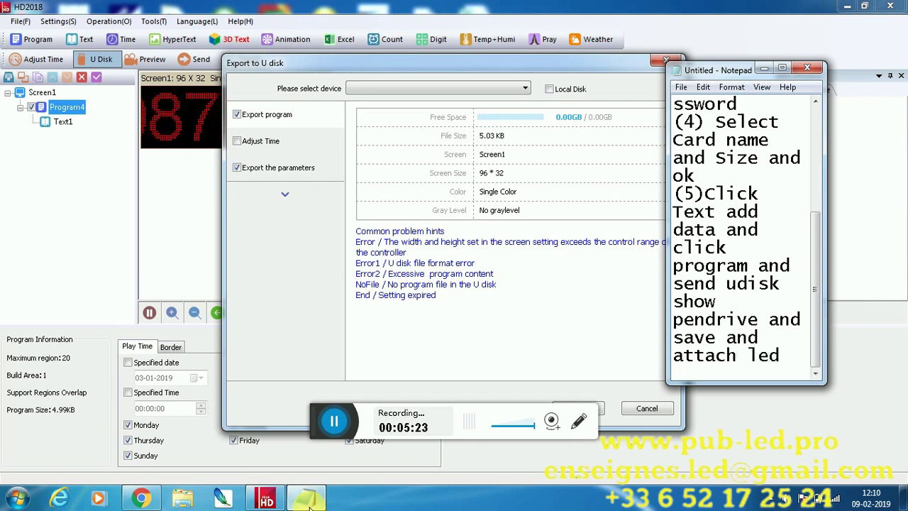
pyautogui.write(' board')
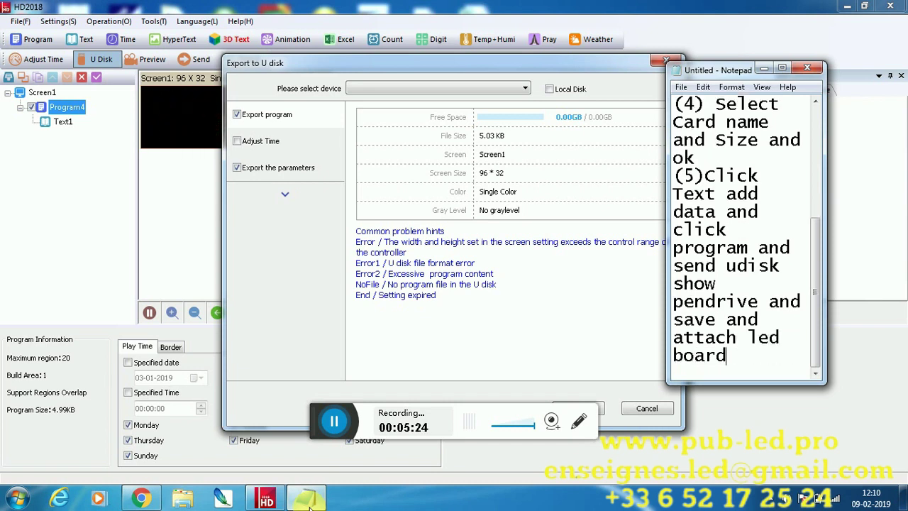
pyautogui.write(' few s')
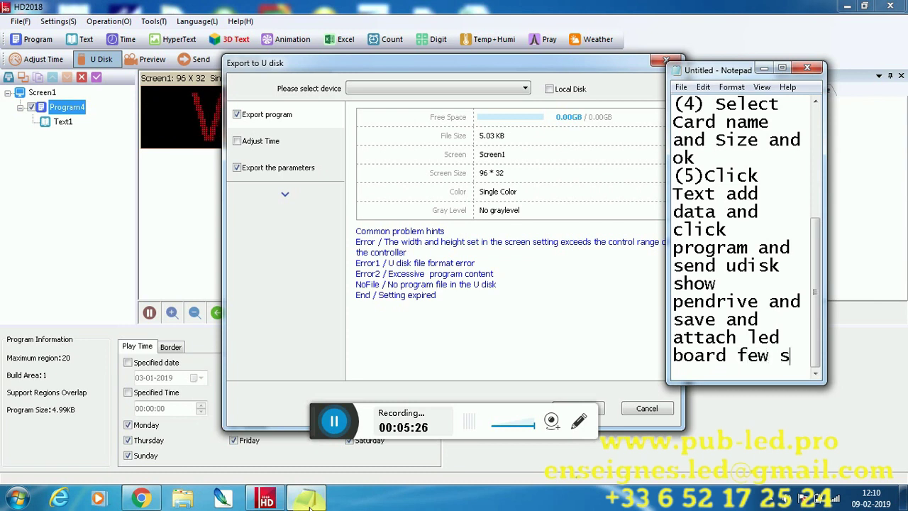
pyautogui.write('econ')
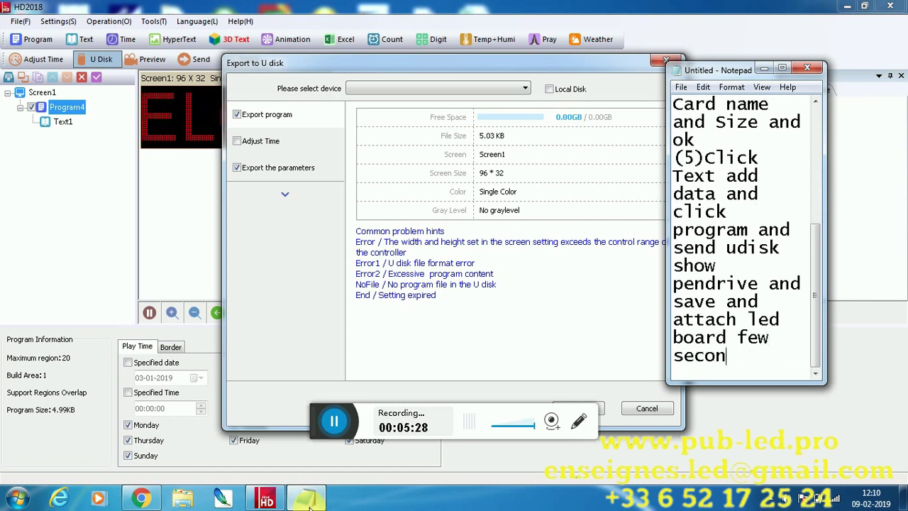
pyautogui.write('d')
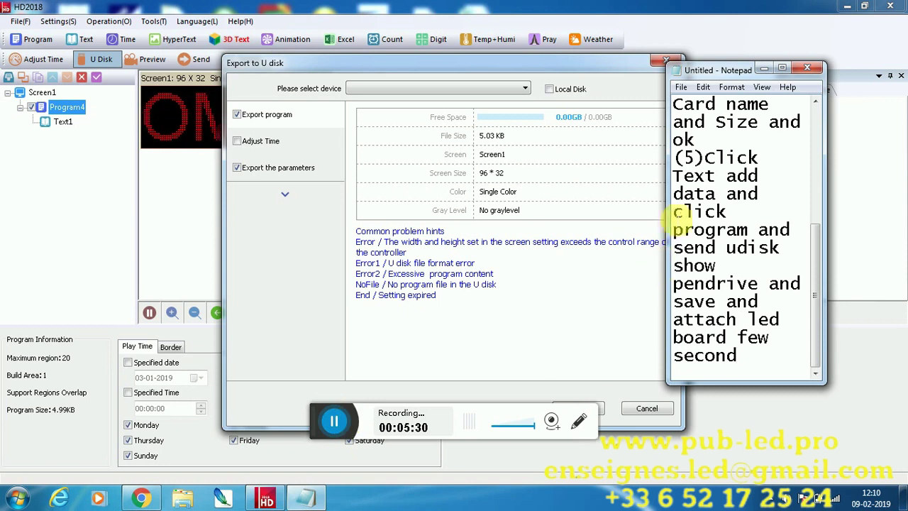
# Maximize Notepad and add "(6)Data successfully send" and a closing "Thanks for watching Video" line
pyautogui.click(783, 70)
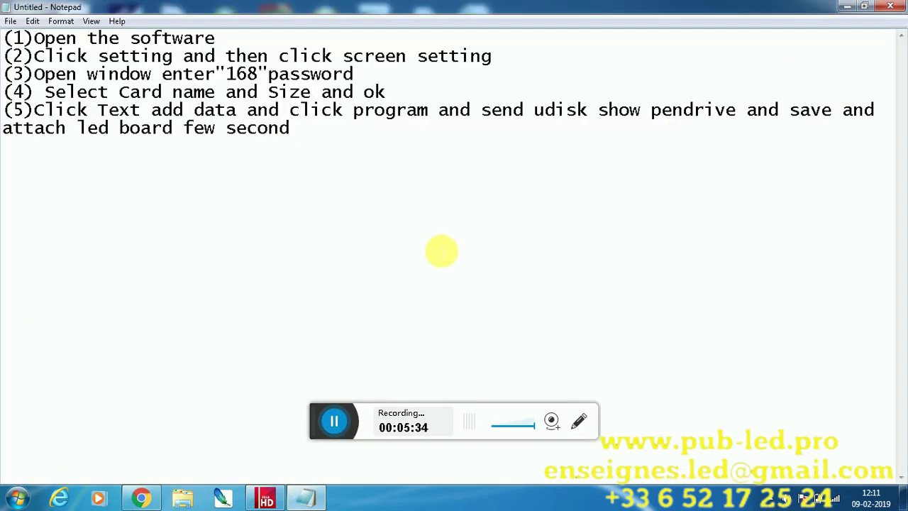
pyautogui.press('Return')
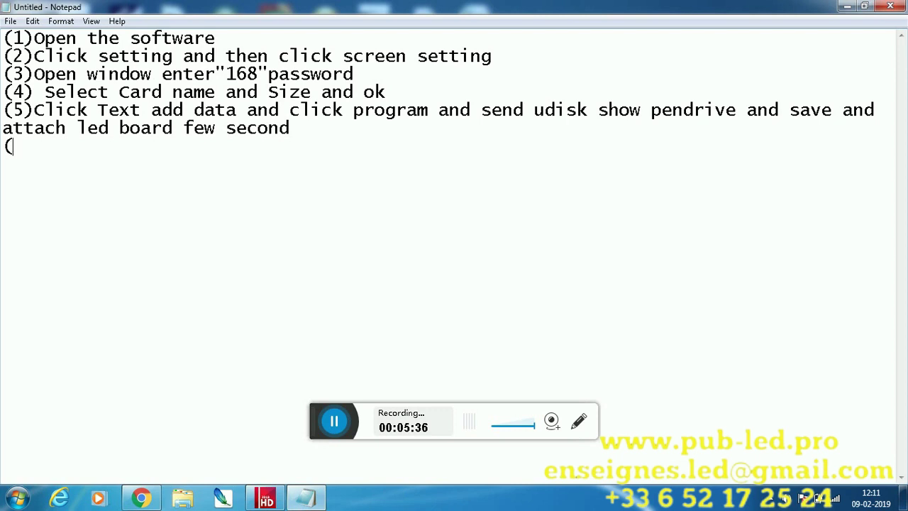
pyautogui.write('(6)Data')
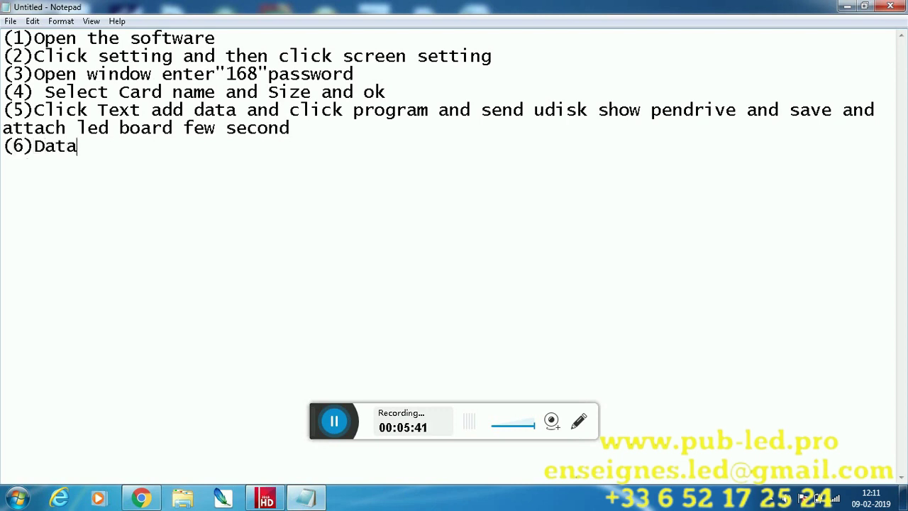
pyautogui.write(' success')
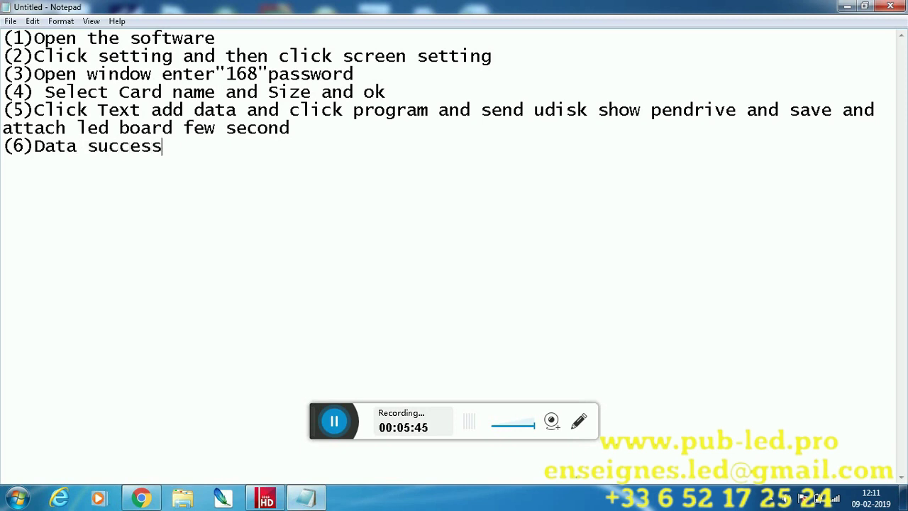
pyautogui.write('fully send')
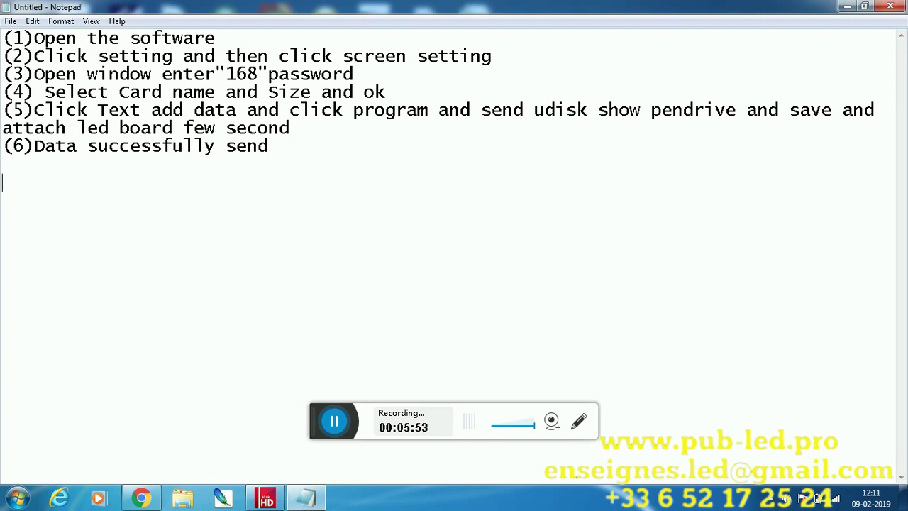
pyautogui.write('Thanks')
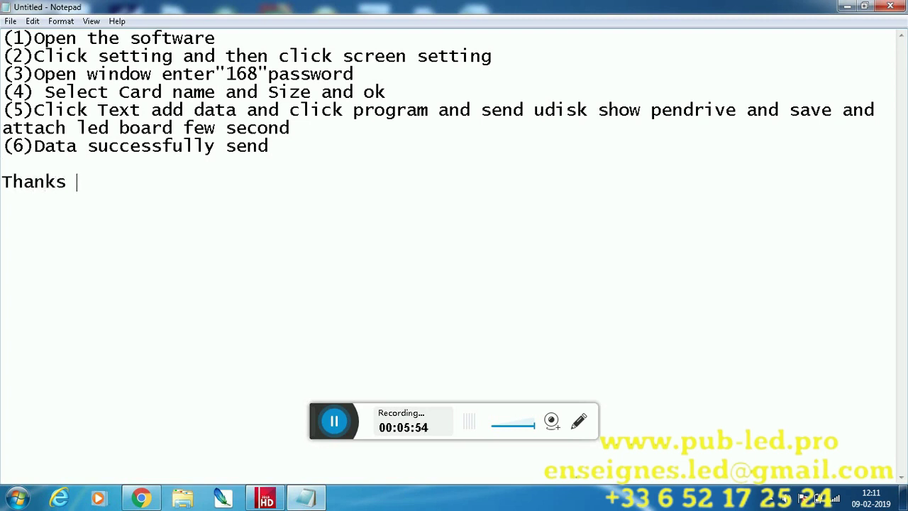
pyautogui.write(' for watching ')
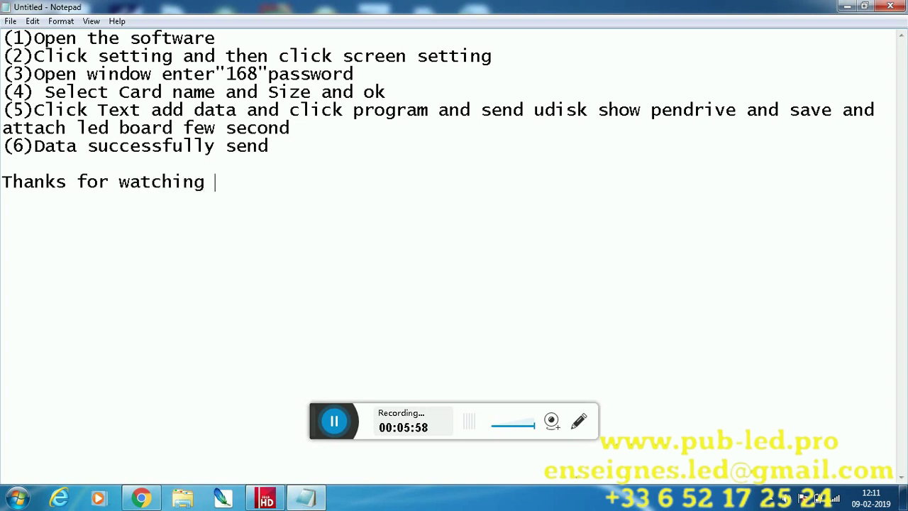
pyautogui.write('Video')
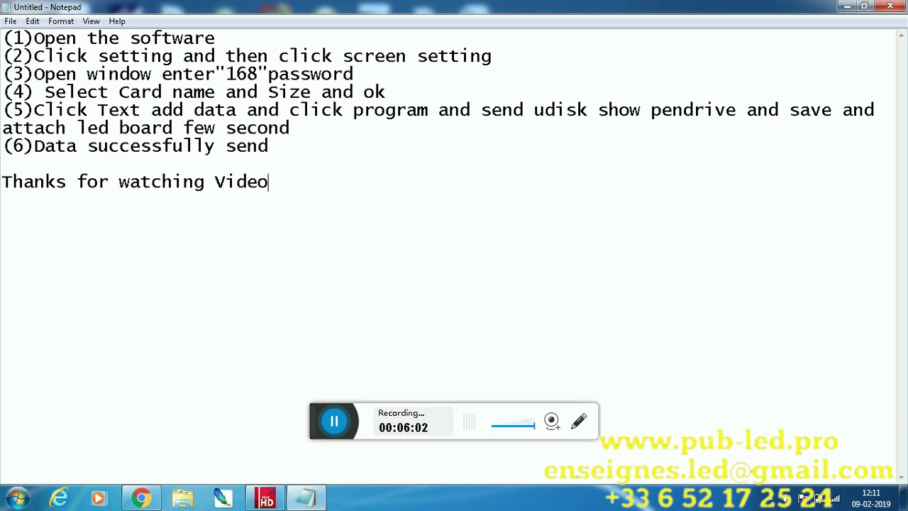